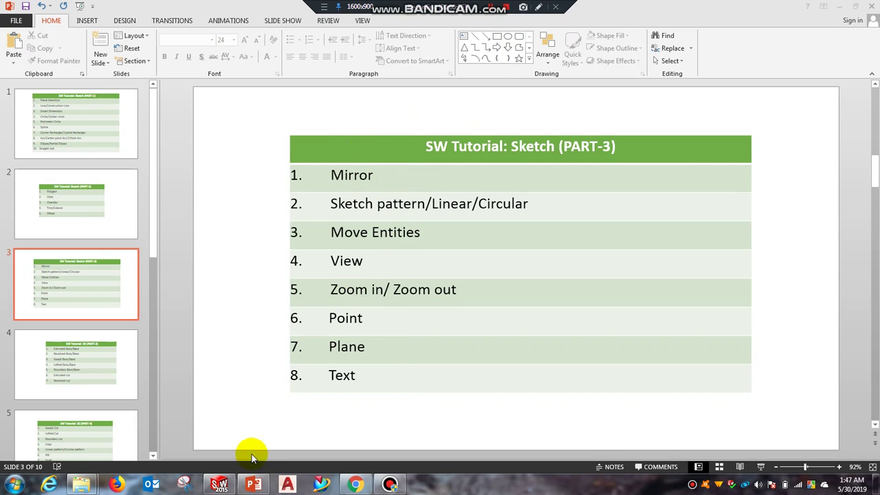
Leave the Sketch (PART-3) agenda slide and bring the empty SOLIDWORKS Part3 to the front.
left_click(219, 485)
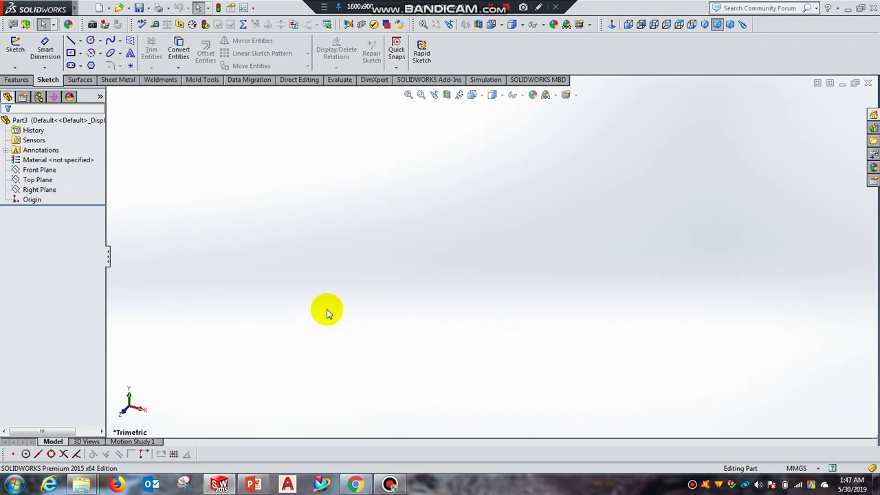
Create Sketch1 on the Top Plane, briefly viewing the PowerPoint slides before returning.
left_click(15, 47)
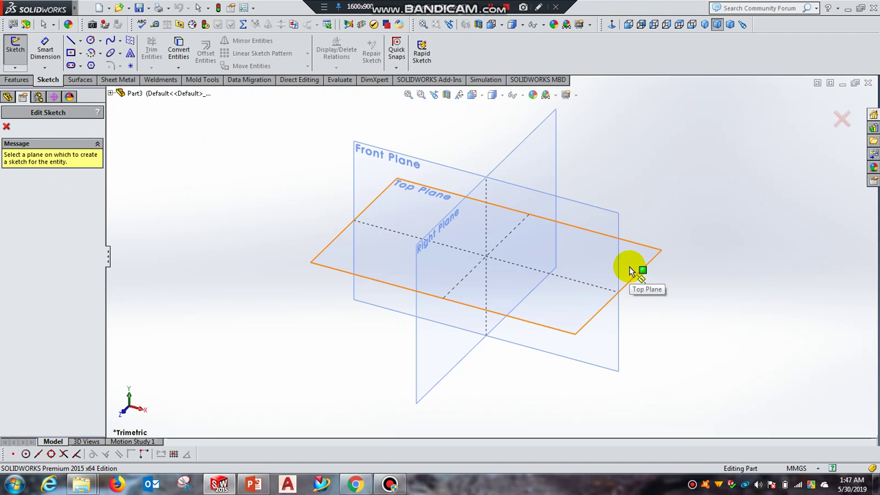
left_click(628, 267)
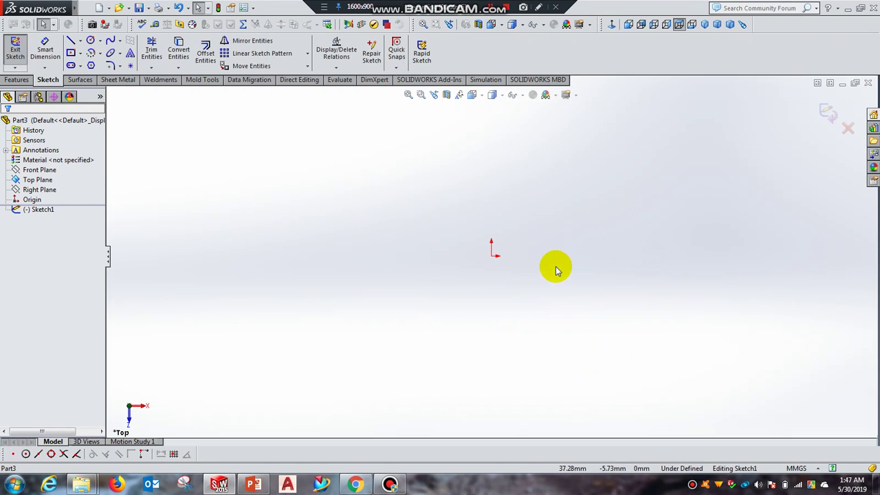
left_click(260, 487)
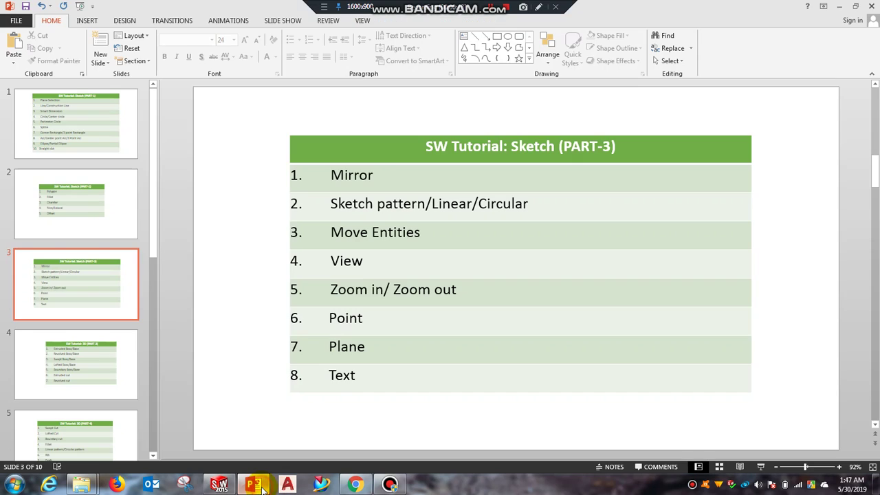
left_click(259, 485)
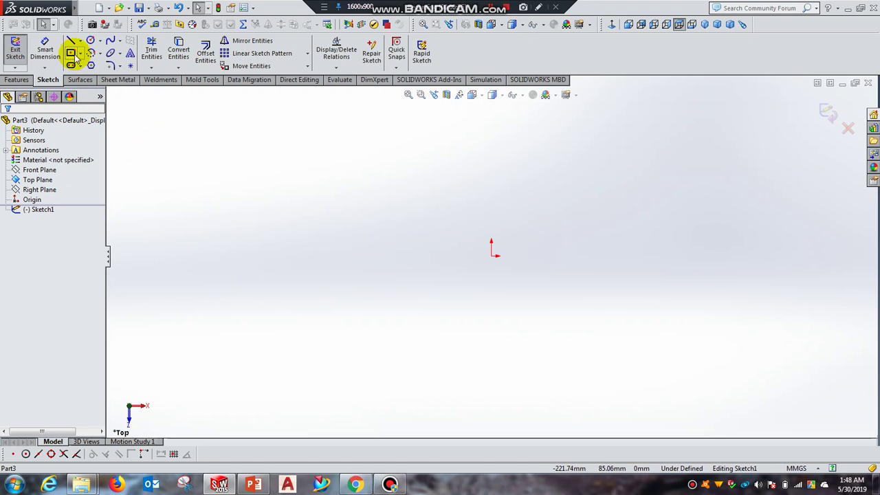
Draw a four-line rectangle starting and closing at the sketch origin, then select its top edge.
left_click(71, 40)
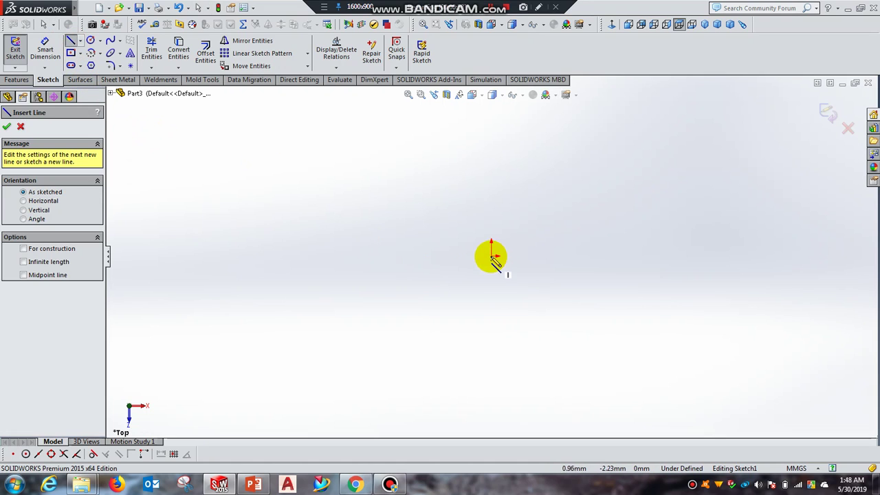
left_click_drag(492, 255, 492, 162)
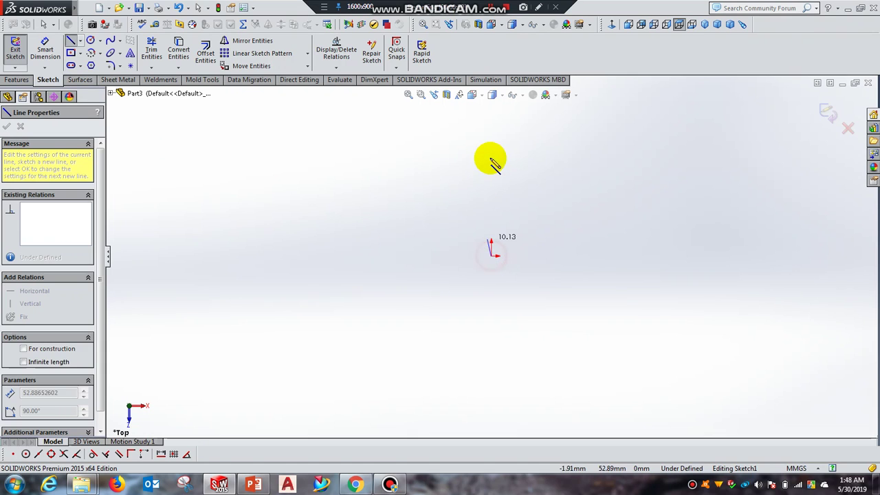
left_click(490, 159)
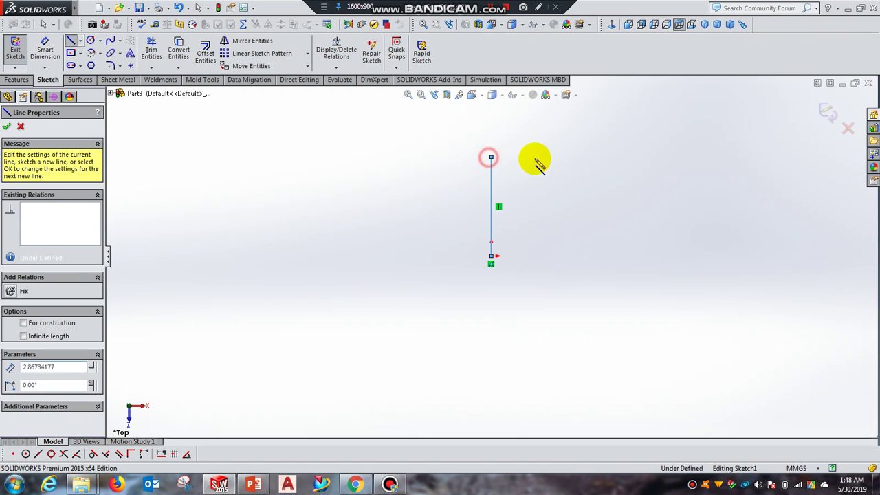
left_click(623, 158)
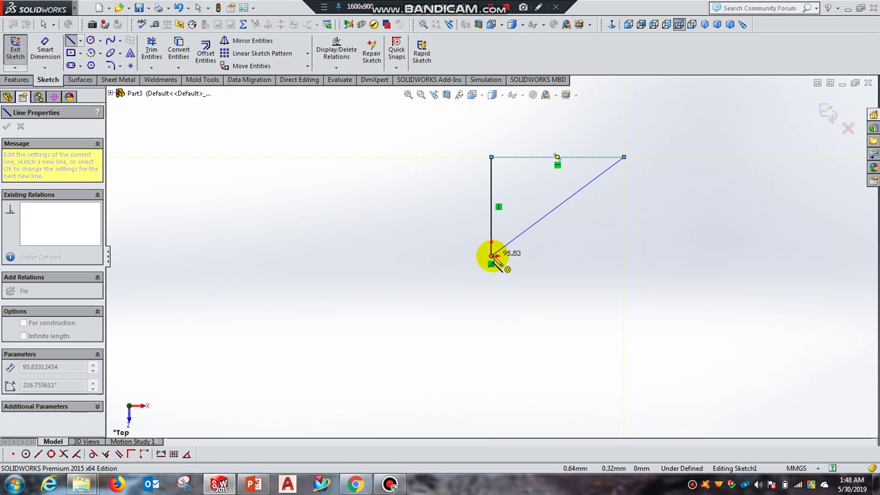
left_click(623, 255)
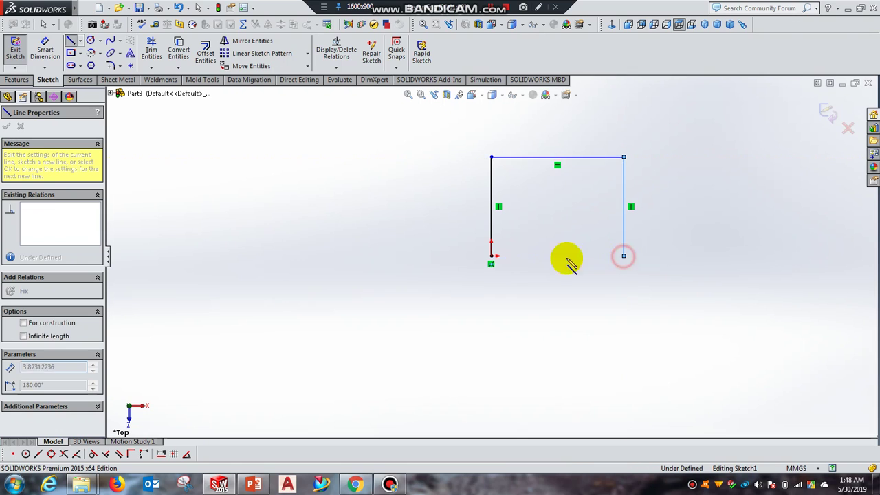
left_click(490, 255)
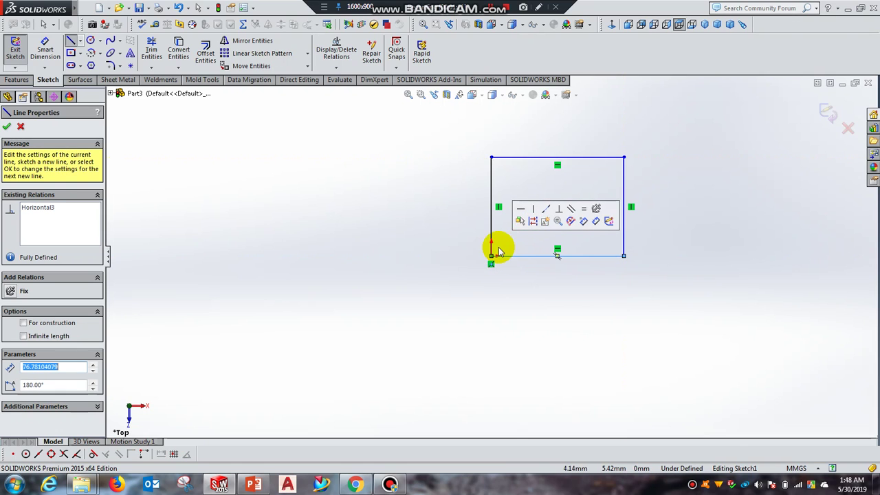
right_click(498, 249)
left_click(522, 255)
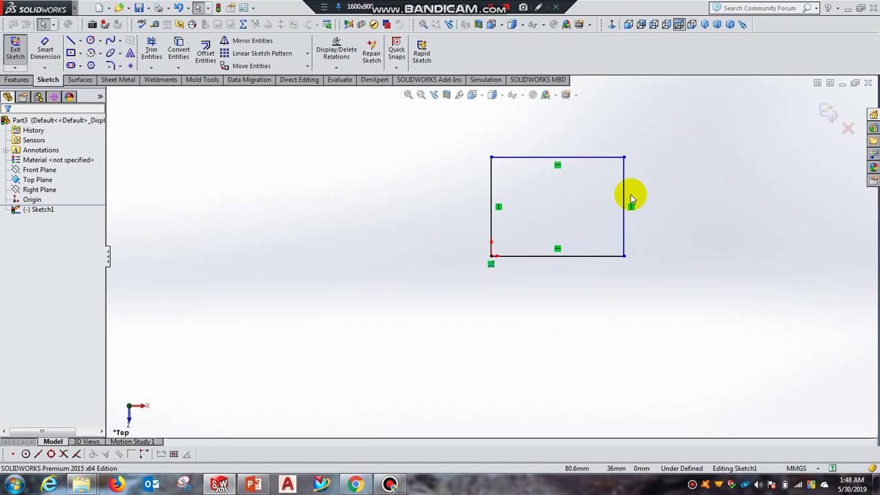
left_click(557, 163)
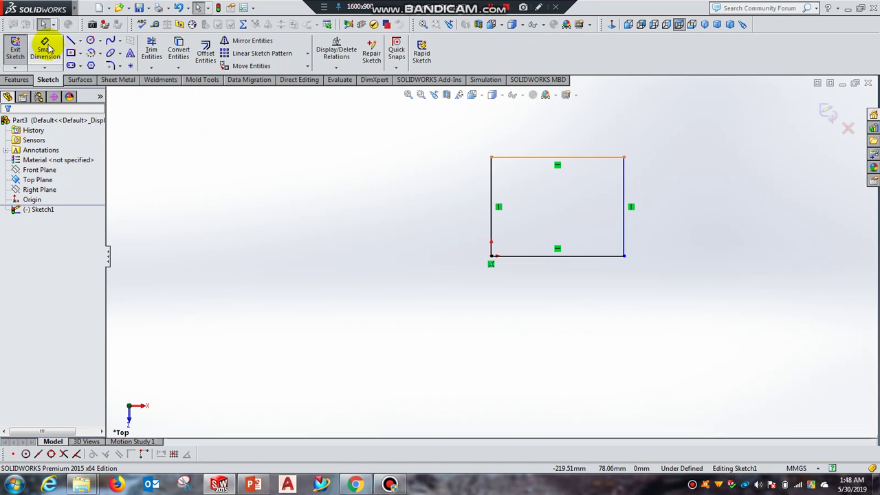
Draw a vertical centerline from the rectangle's top edge to its bottom edge, right of centre.
left_click(80, 42)
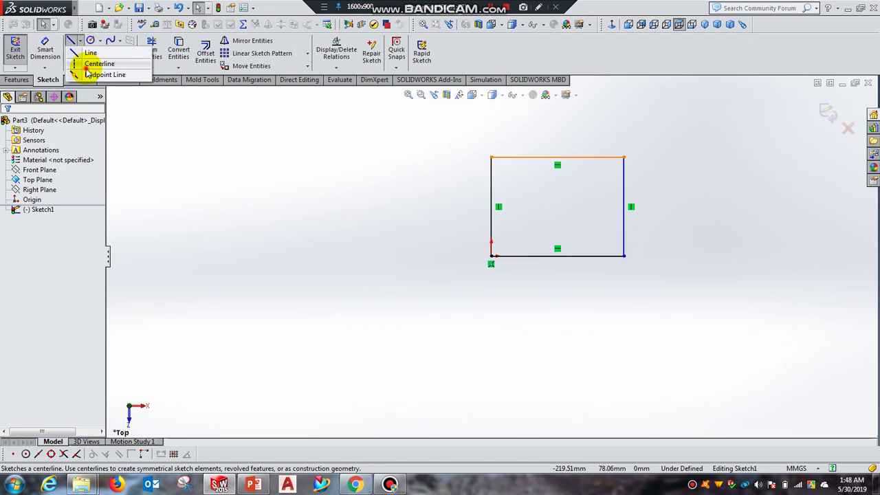
left_click(88, 66)
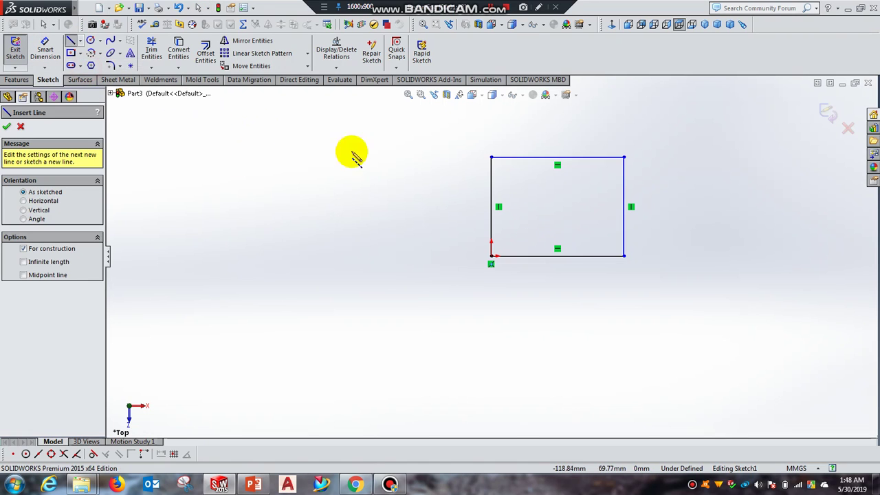
left_click(593, 157)
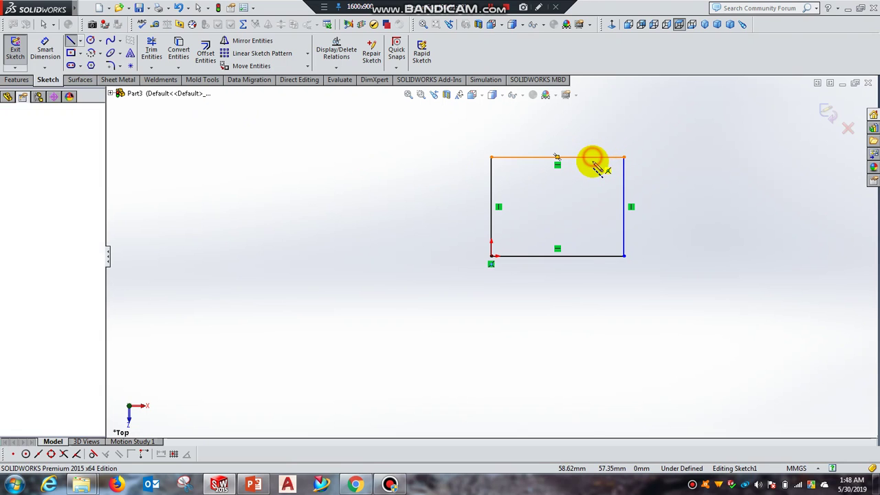
left_click(592, 255)
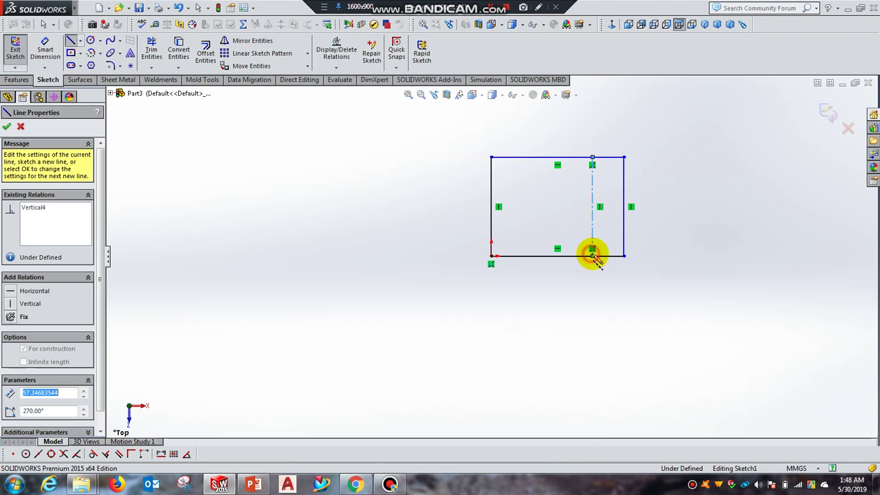
right_click(651, 212)
left_click(670, 226)
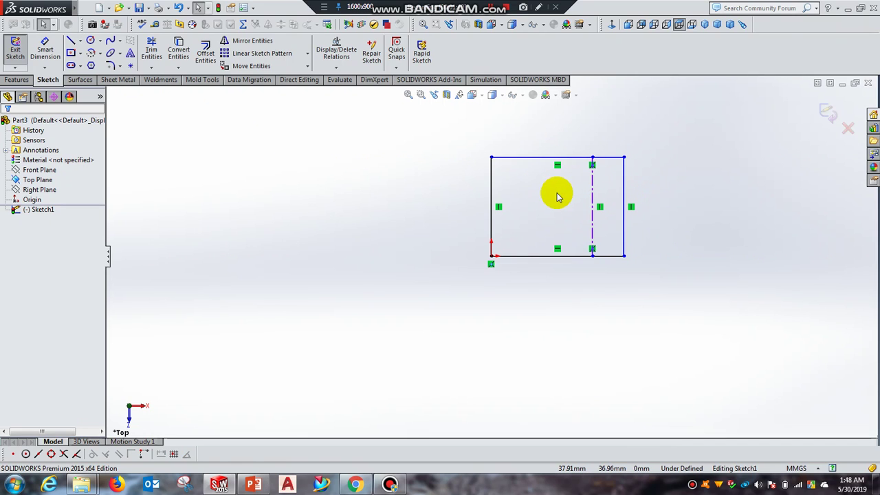
Mirror the rectangle's right edge about the vertical centerline to add a symmetric line.
left_click(266, 42)
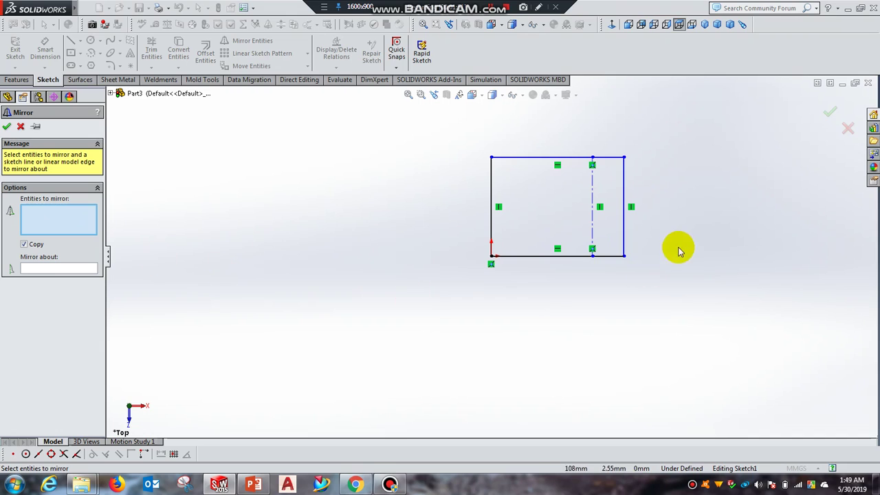
left_click(623, 233)
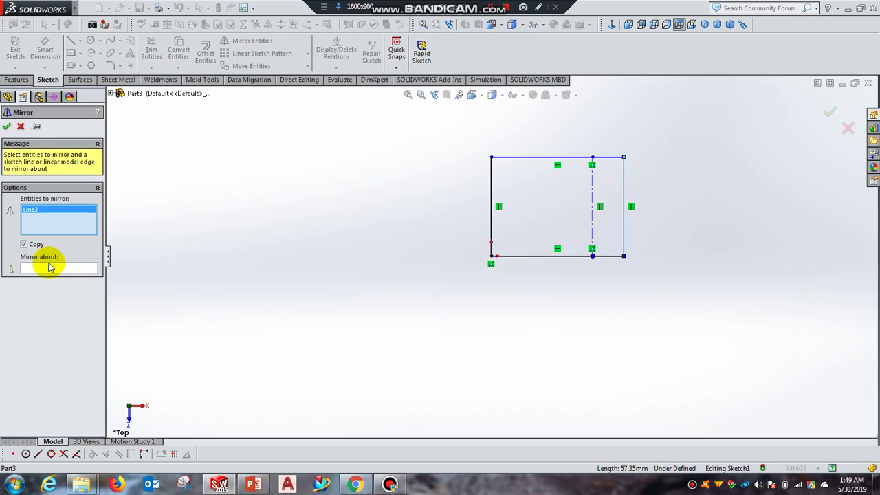
left_click(62, 268)
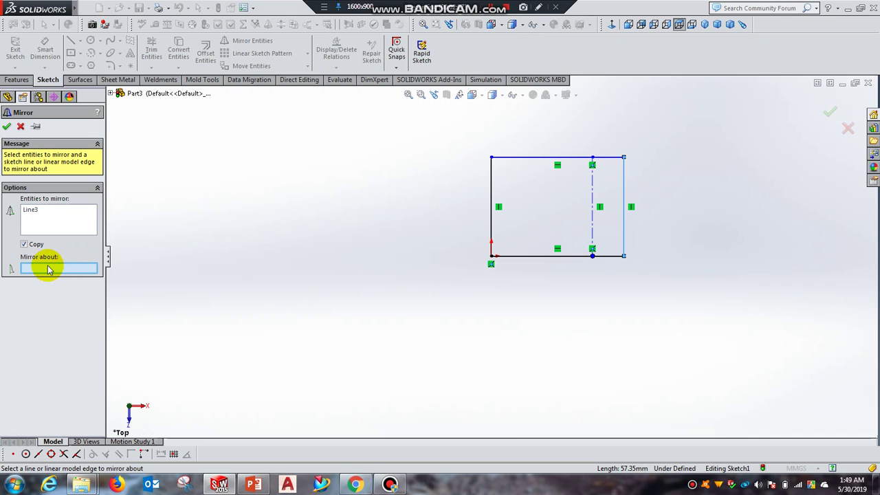
left_click(592, 220)
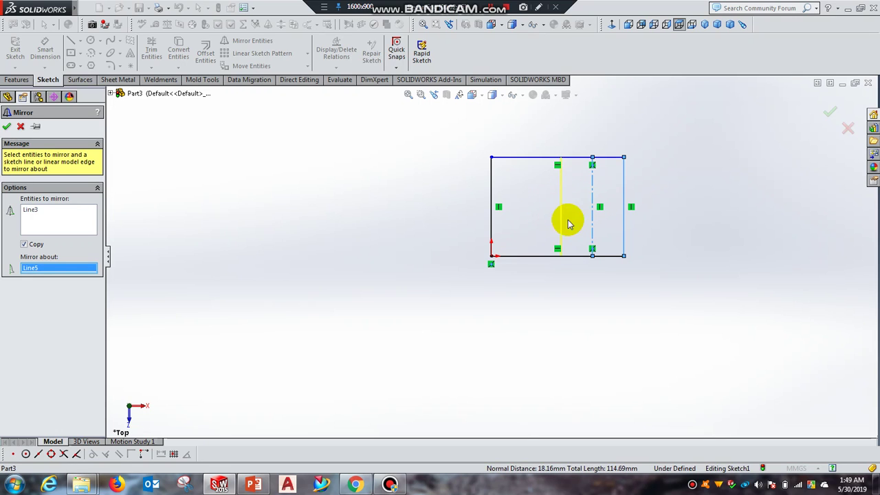
left_click(7, 129)
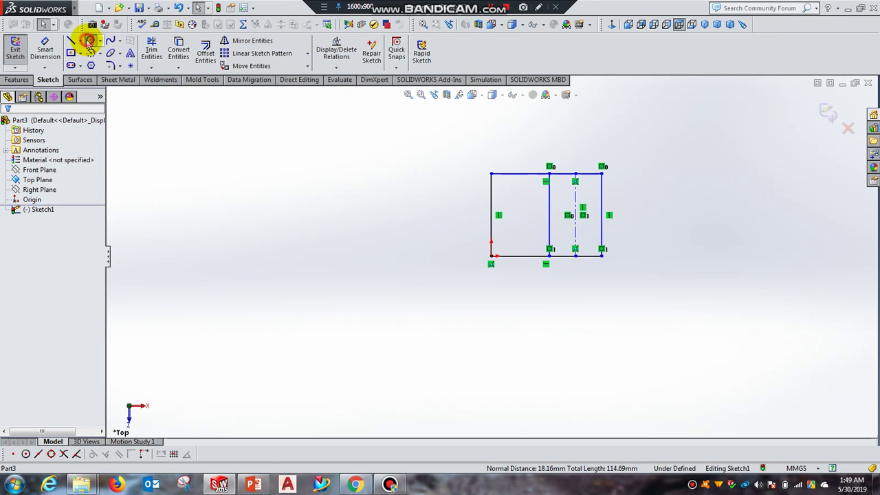
Draw a circle to the right of the rectangle.
left_click(89, 41)
left_click(697, 211)
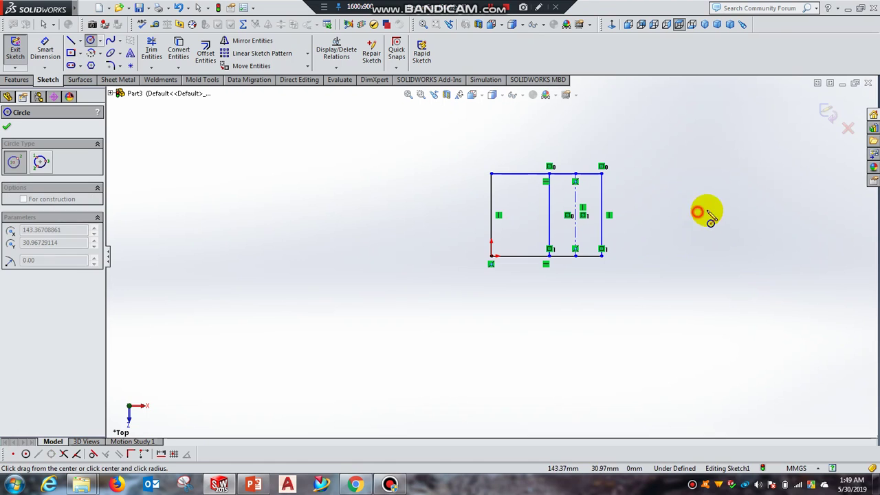
left_click(720, 212)
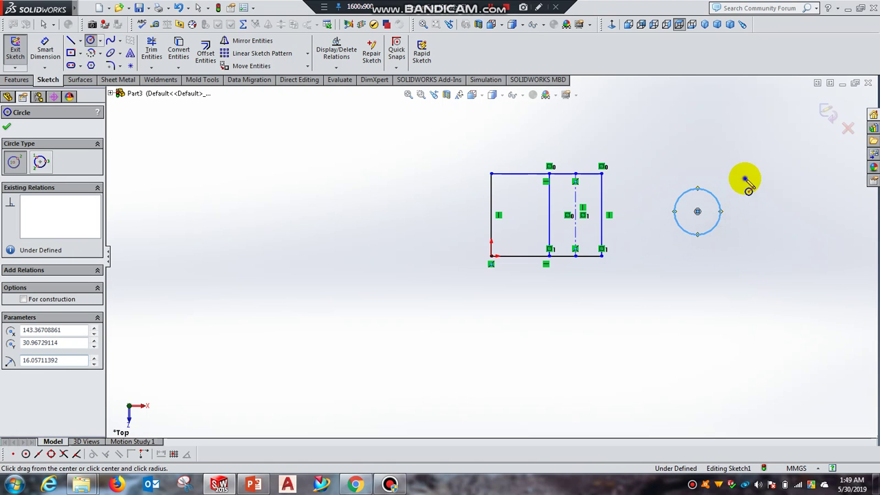
right_click(742, 178)
left_click(756, 183)
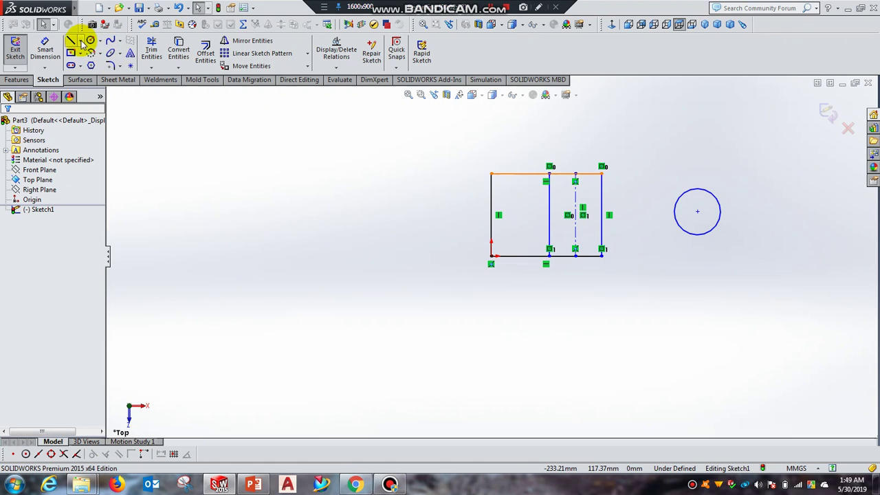
Draw a horizontal centerline just above the circle, level with the rectangle's top edge.
left_click(80, 40)
left_click(83, 61)
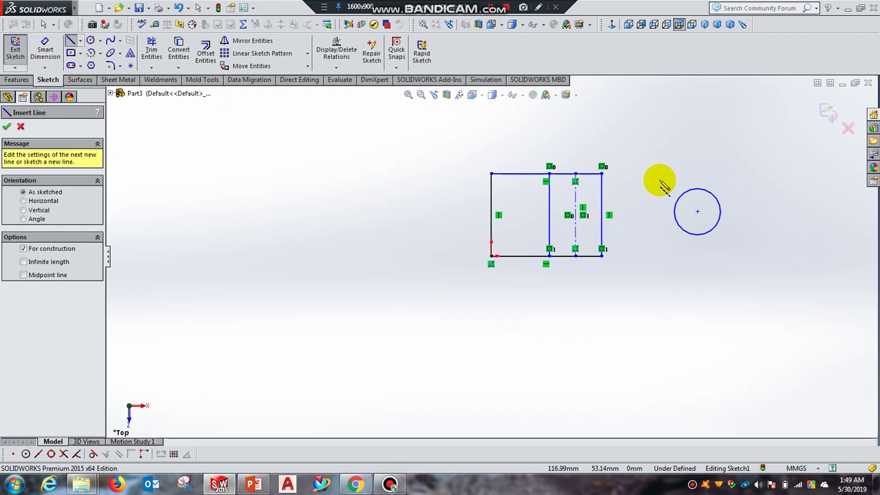
left_click(658, 174)
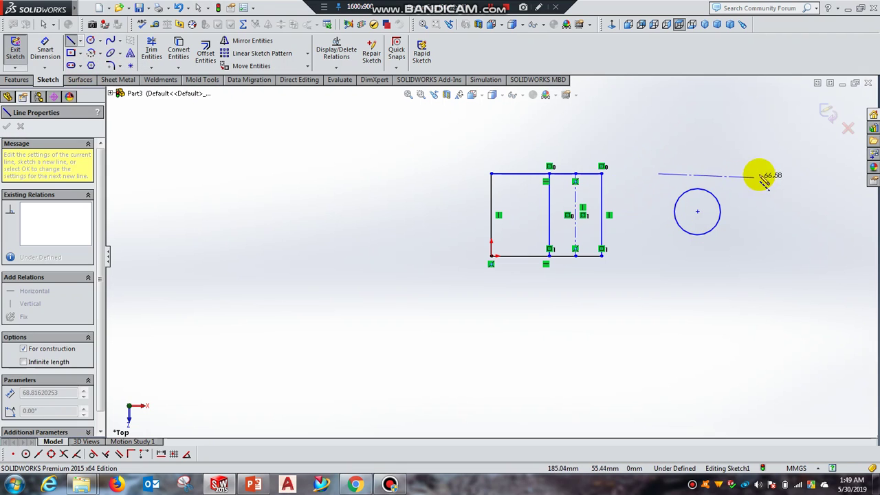
left_click(761, 173)
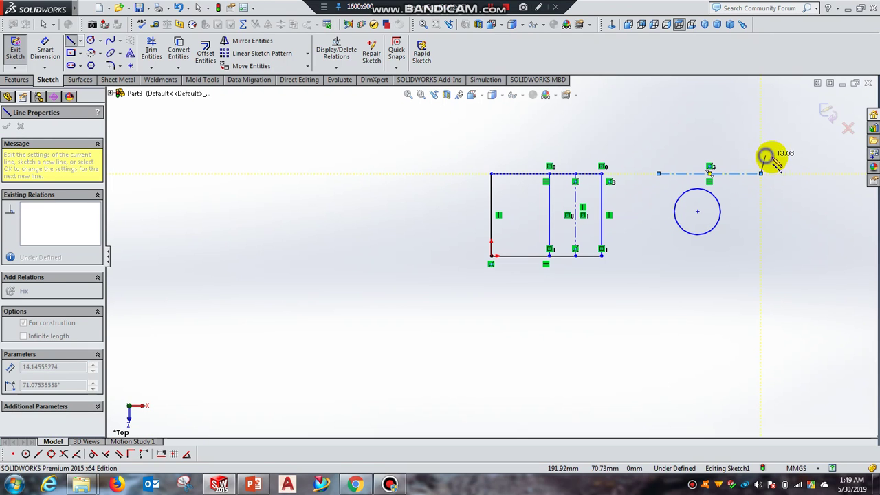
right_click(767, 164)
left_click(784, 167)
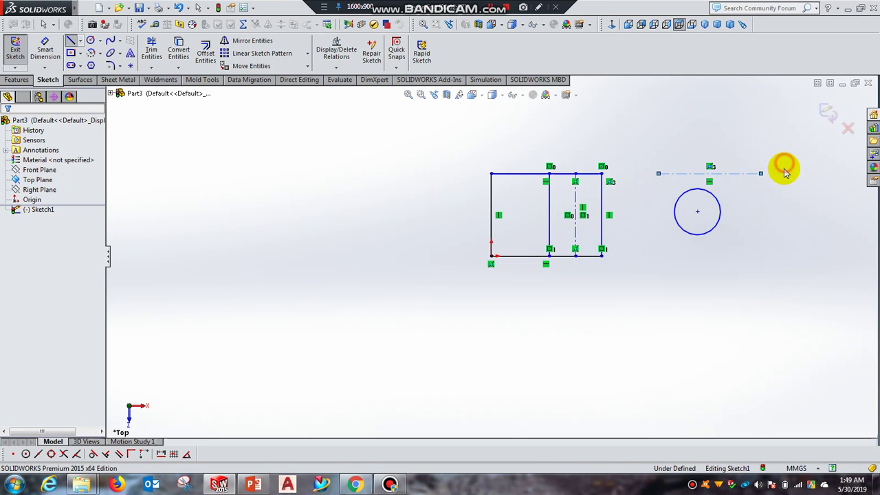
Mirror the lower circle about the horizontal centerline to create a matching upper circle.
left_click(252, 41)
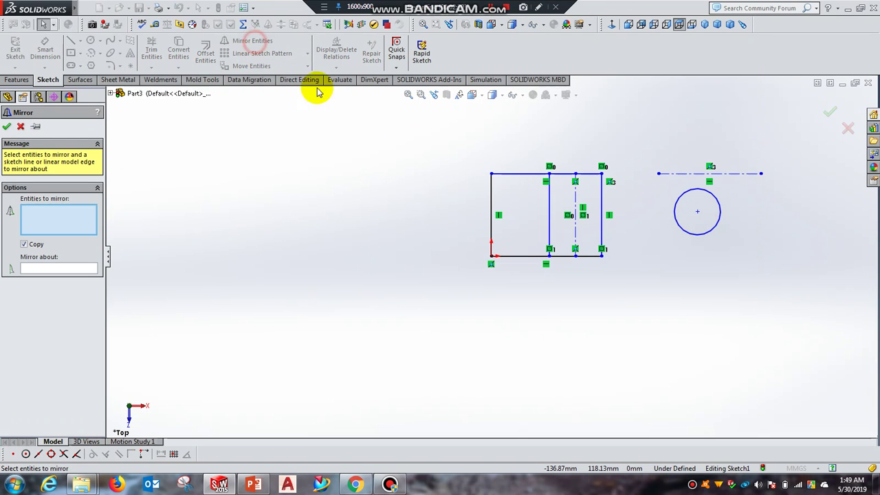
left_click(698, 195)
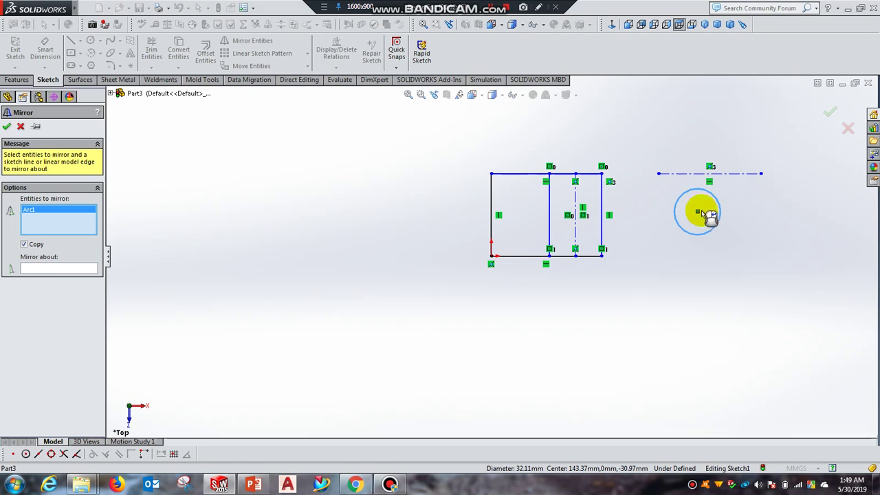
left_click(48, 268)
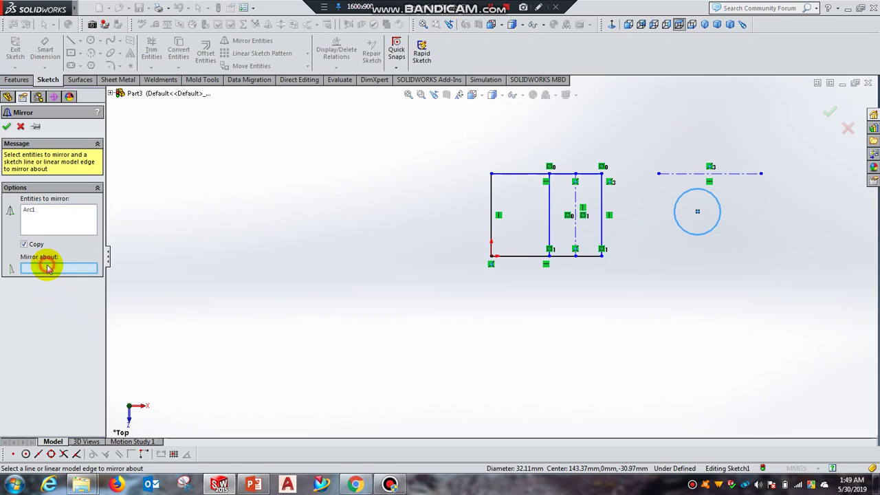
left_click(680, 174)
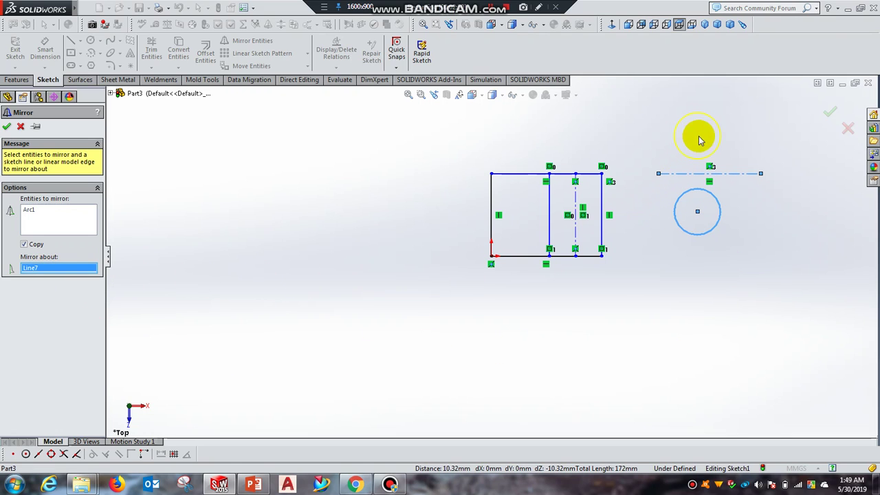
left_click(7, 127)
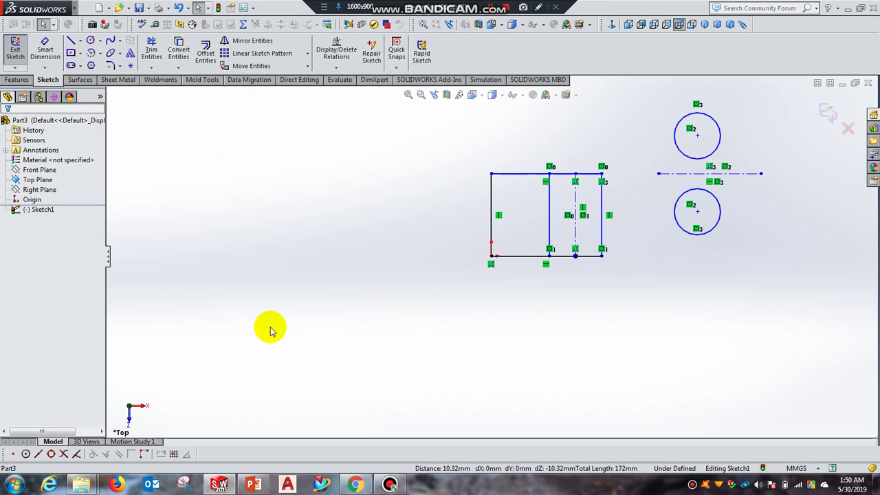
Glance at the PowerPoint tutorial slides, then minimize them to return to the sketch.
scroll(137, 321, "up", 2)
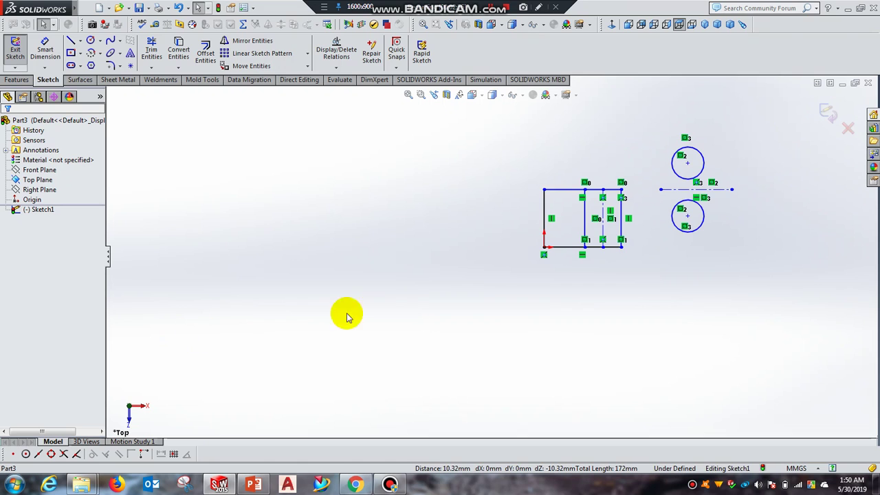
scroll(784, 141, "down", 1)
key("Return")
key("alt+Tab")
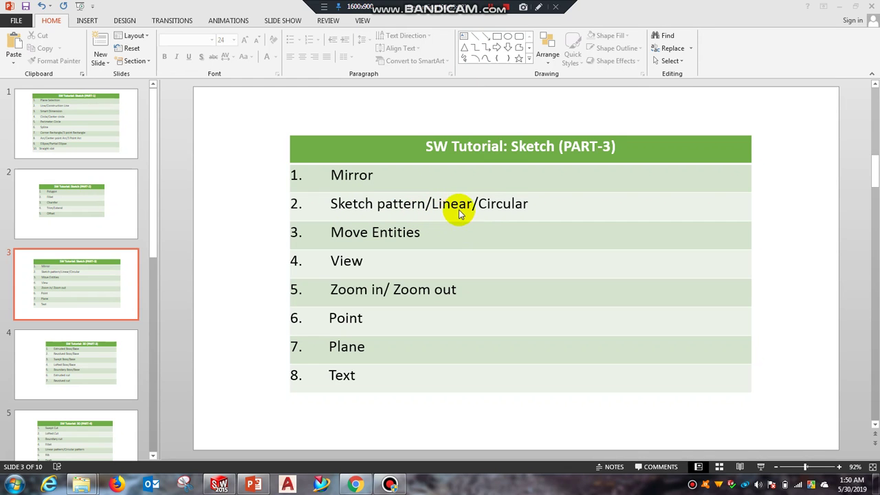
left_click(840, 8)
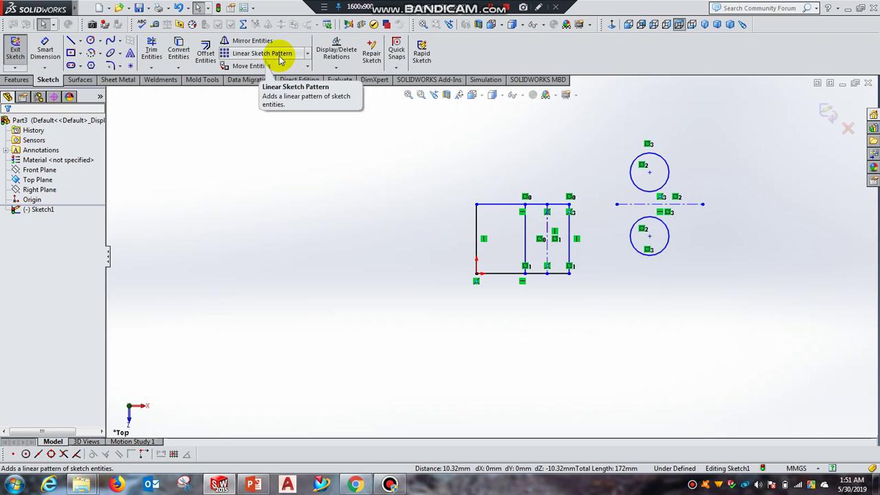
Start a Linear Sketch Pattern with the upper circle as the entity to pattern.
left_click(280, 60)
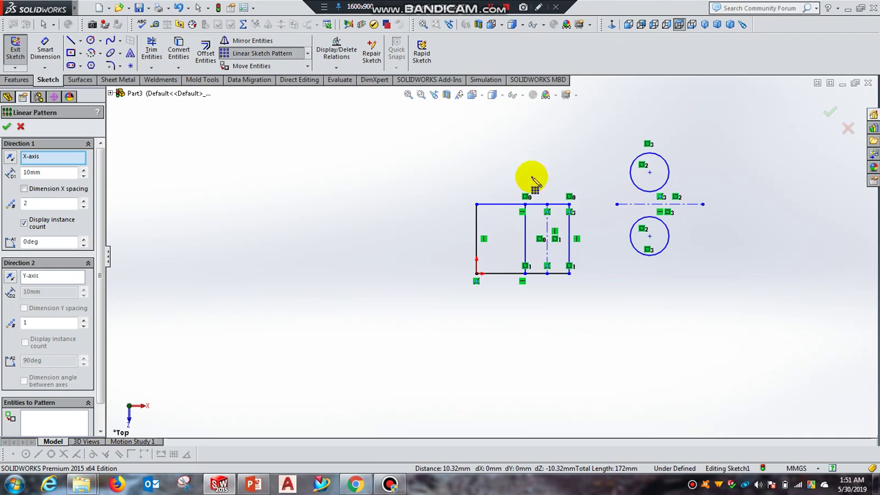
left_click(667, 182)
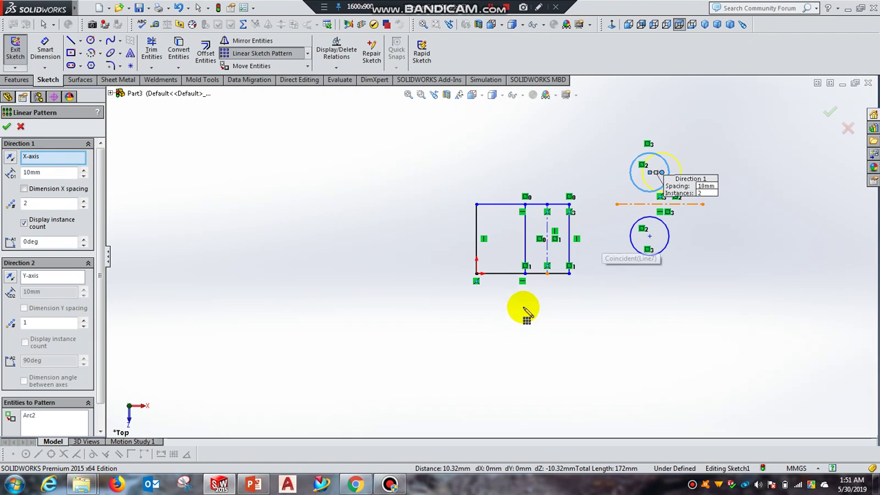
scroll(652, 192, "down", 1)
scroll(624, 216, "down", 2)
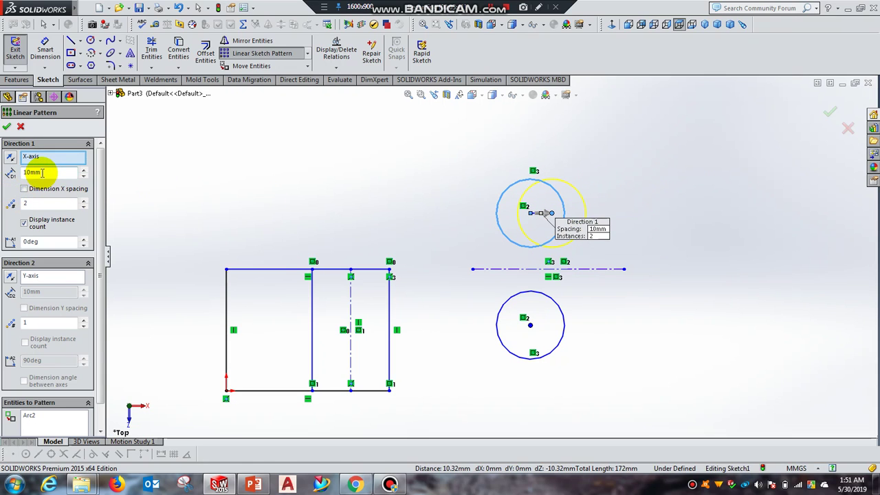
Set Direction 1 to 40mm spacing with 5 instances along the X-axis.
left_click_drag(43, 173, 26, 174)
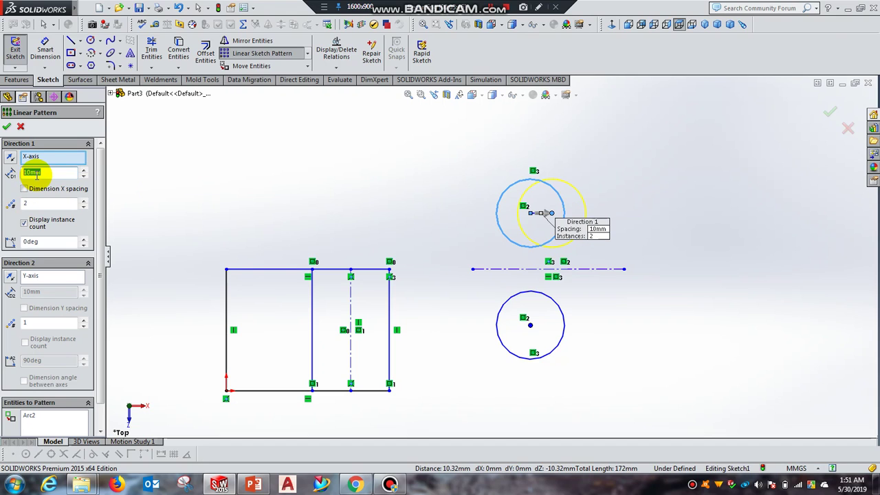
type("30")
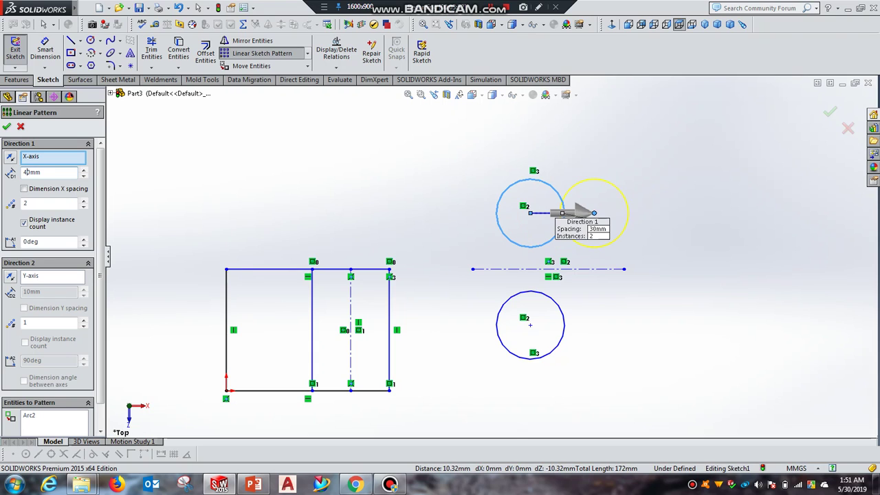
type("0")
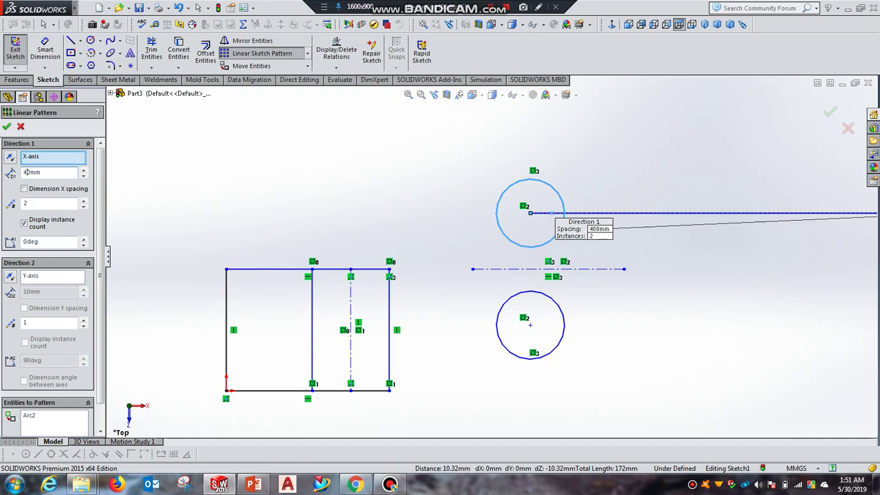
key("BackSpace")
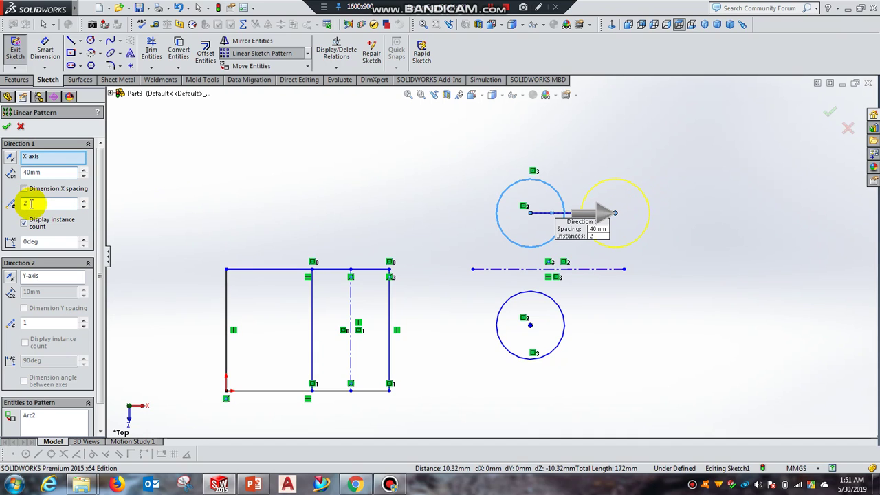
left_click(25, 203)
left_click_drag(20, 201, 57, 204)
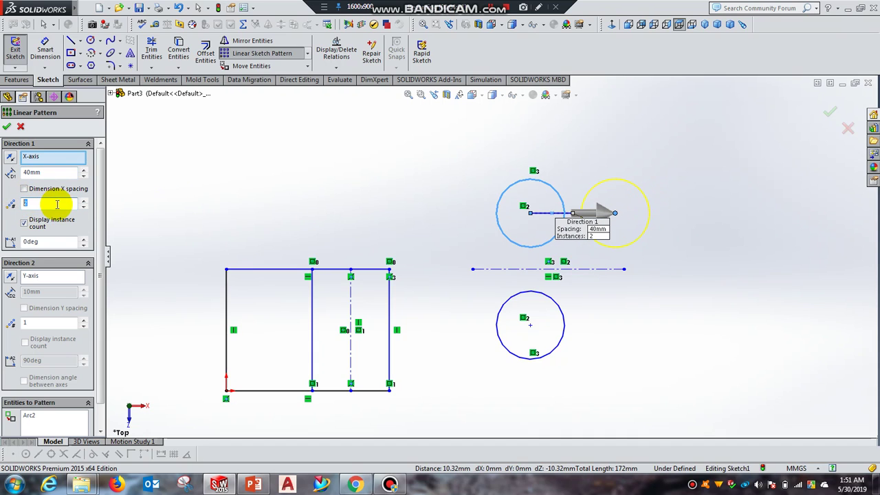
type("5")
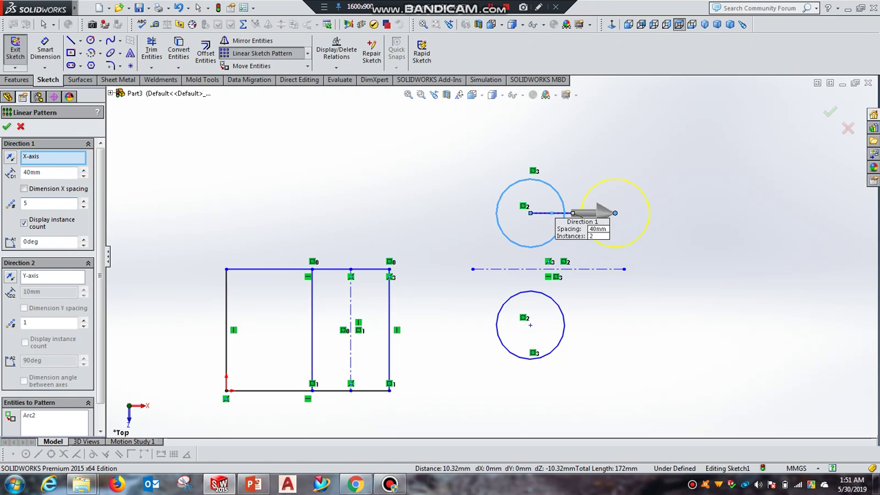
scroll(275, 344, "down", 2)
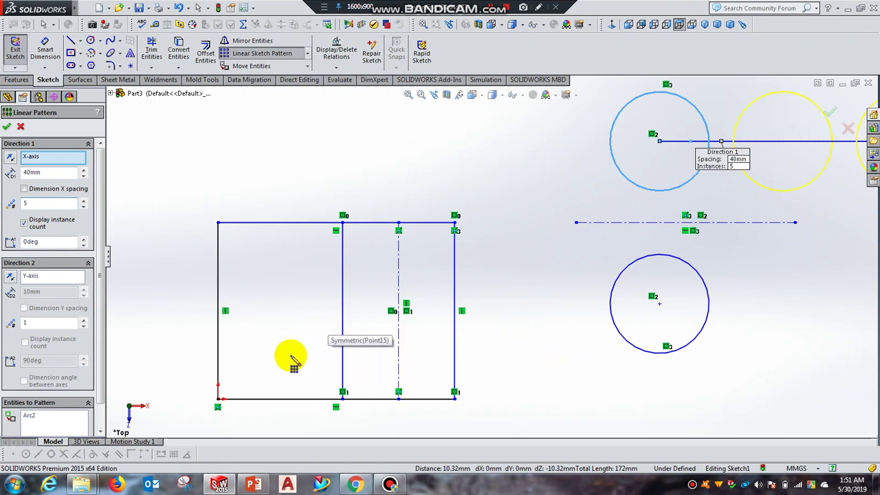
scroll(446, 383, "up", 3)
scroll(474, 357, "up", 2)
scroll(677, 206, "down", 2)
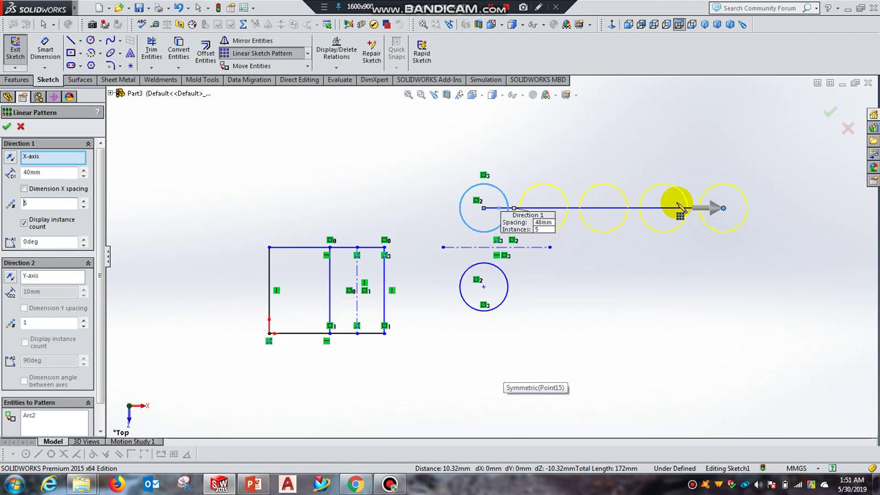
scroll(618, 217, "down", 2)
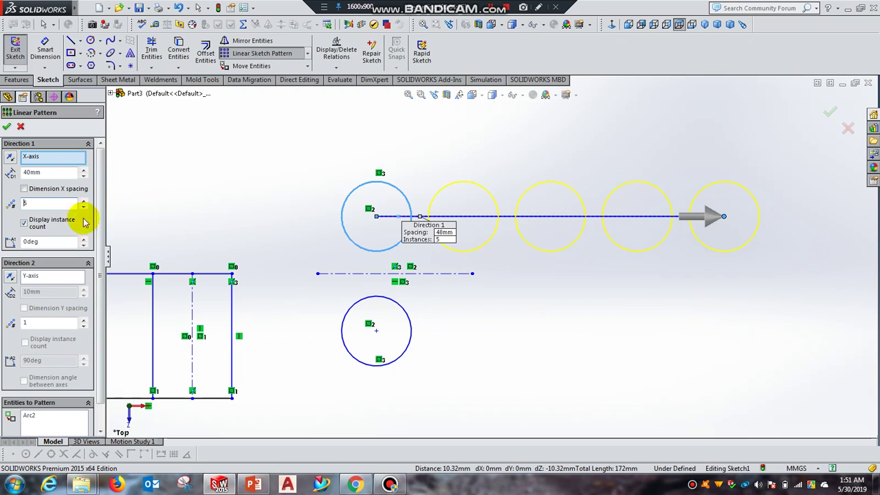
Activate Direction 2 along the Y-axis, reselect the upper circle, and raise its instance count.
left_click(39, 281)
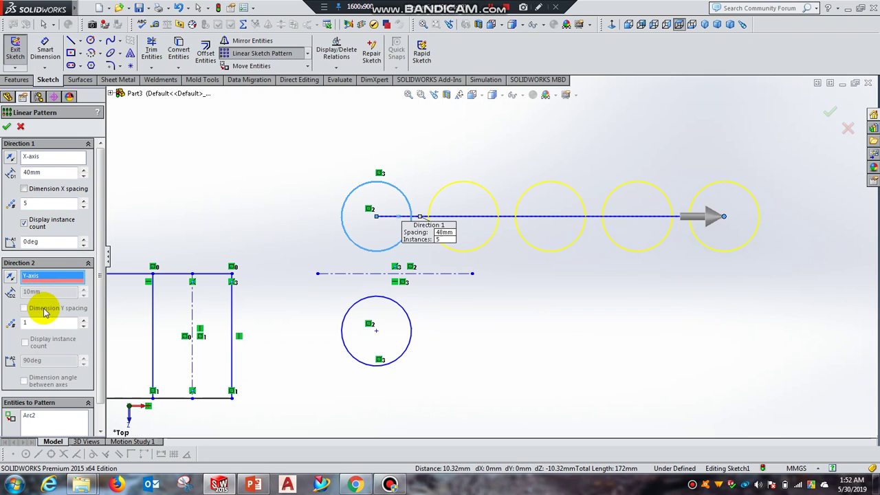
left_click(354, 196)
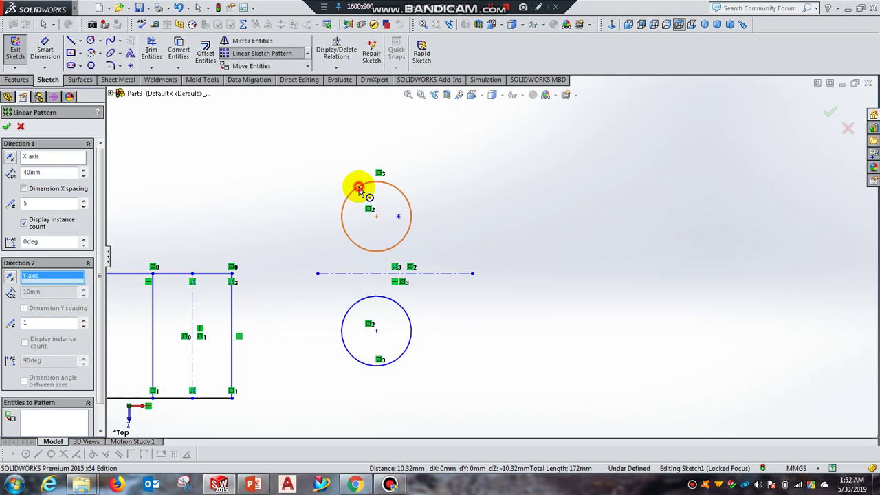
left_click(355, 195)
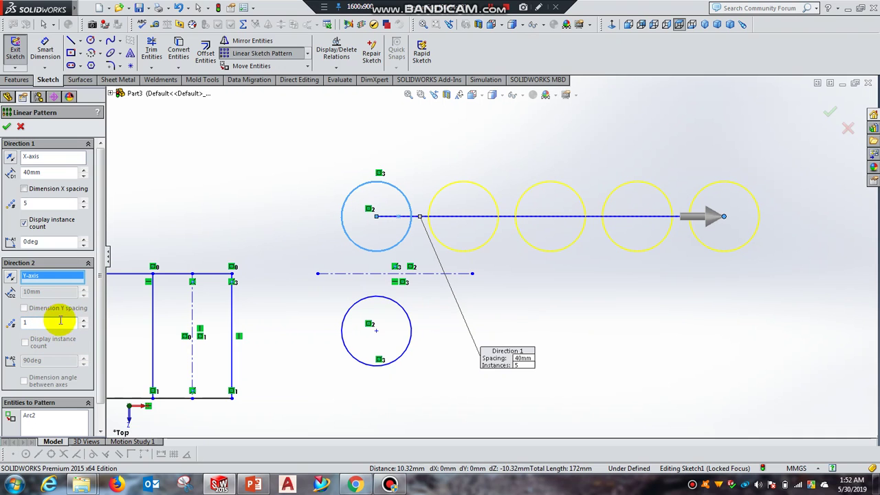
left_click(83, 321)
left_click(83, 321)
left_click(83, 320)
left_click(83, 321)
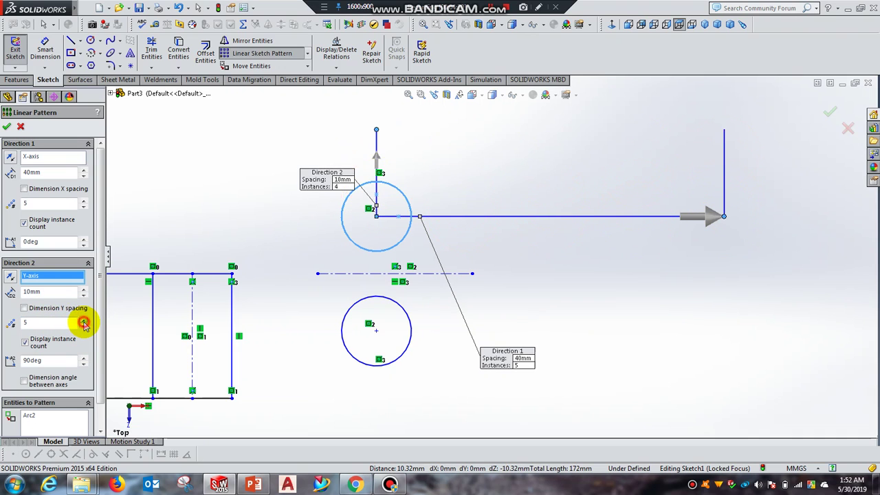
left_click(84, 321)
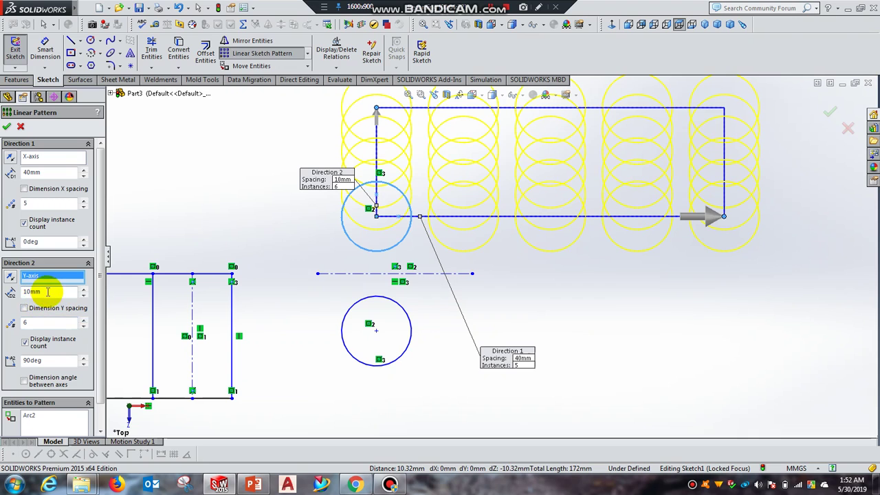
Set Direction 2 spacing to 40mm with 5 instances, forming a 5×5 grid.
double_click(41, 291)
type("4")
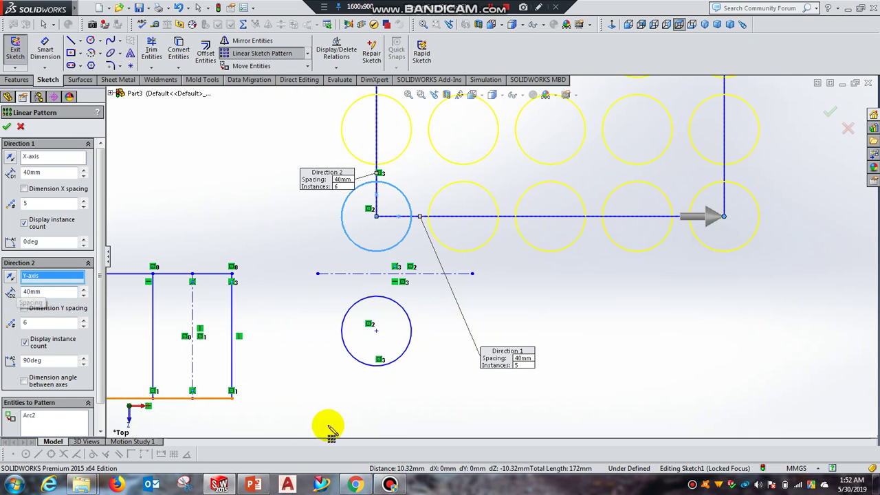
scroll(350, 424, "up", 2)
scroll(371, 426, "up", 2)
scroll(436, 382, "up", 2)
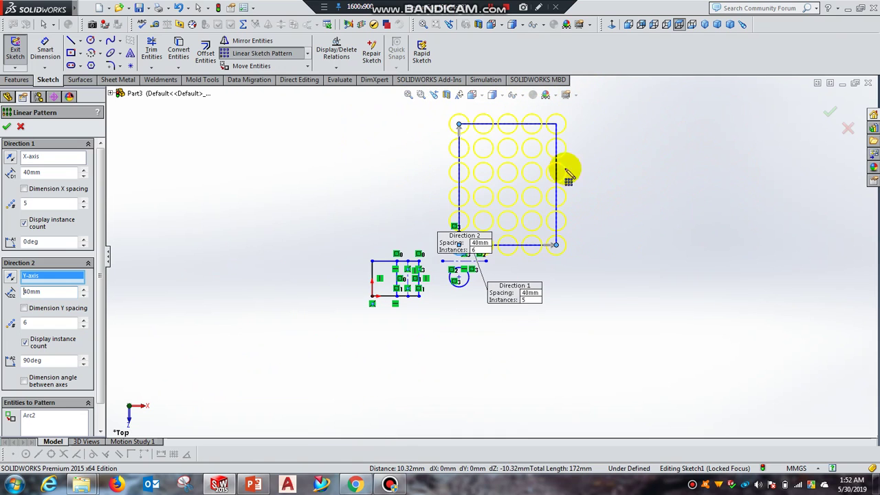
scroll(595, 104, "down", 1)
scroll(572, 165, "down", 1)
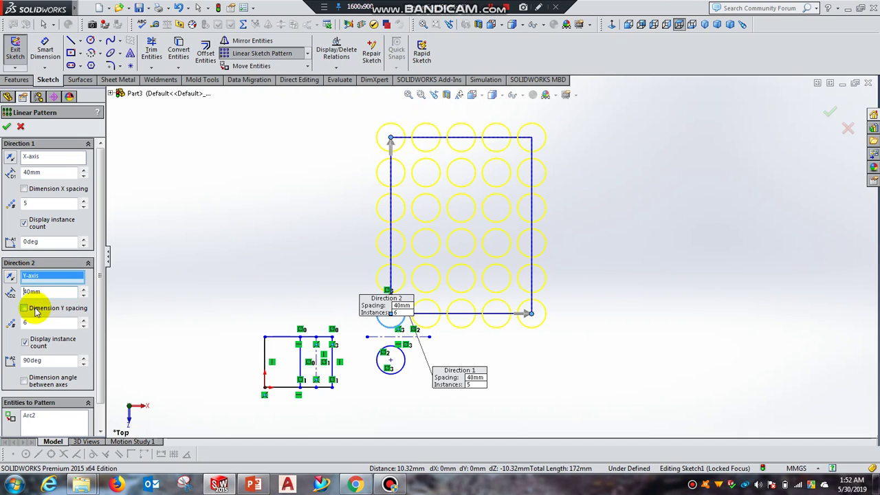
left_click(84, 326)
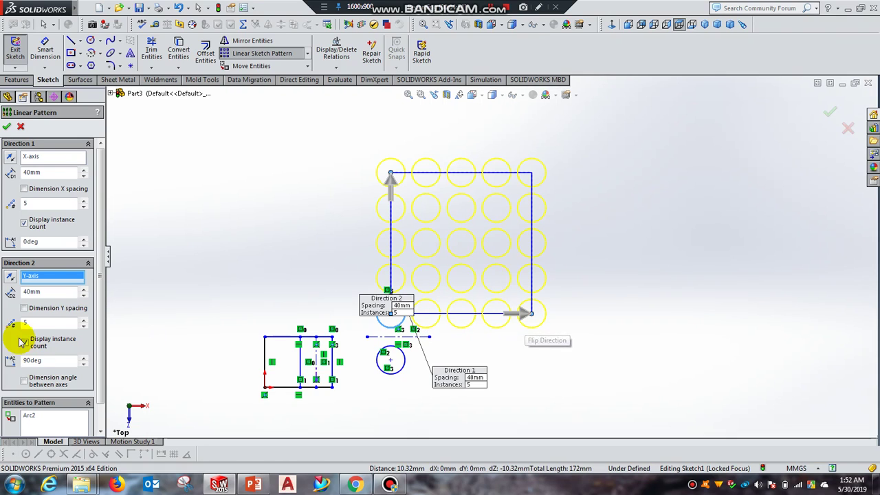
Set both pattern direction angles to 45deg.
double_click(31, 242)
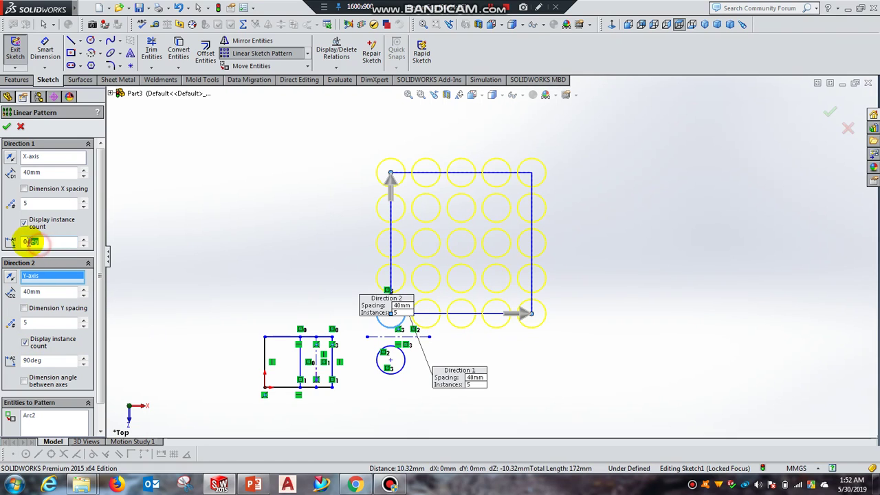
type("45")
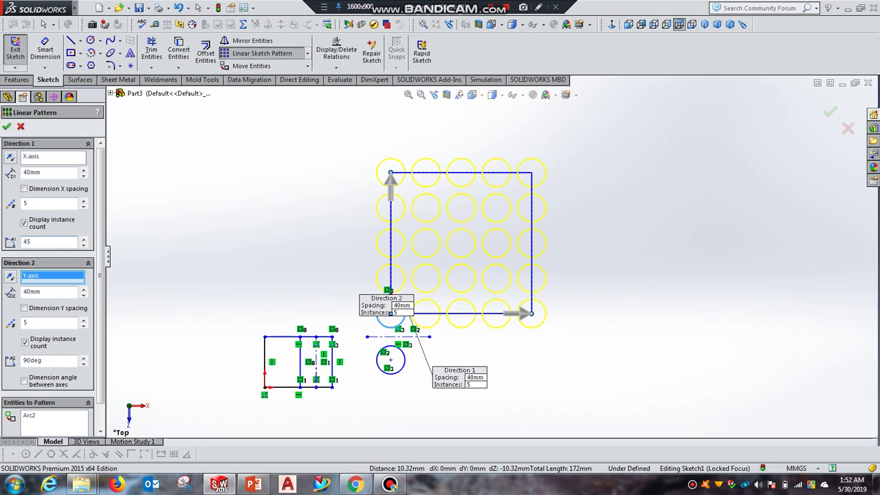
key("Return")
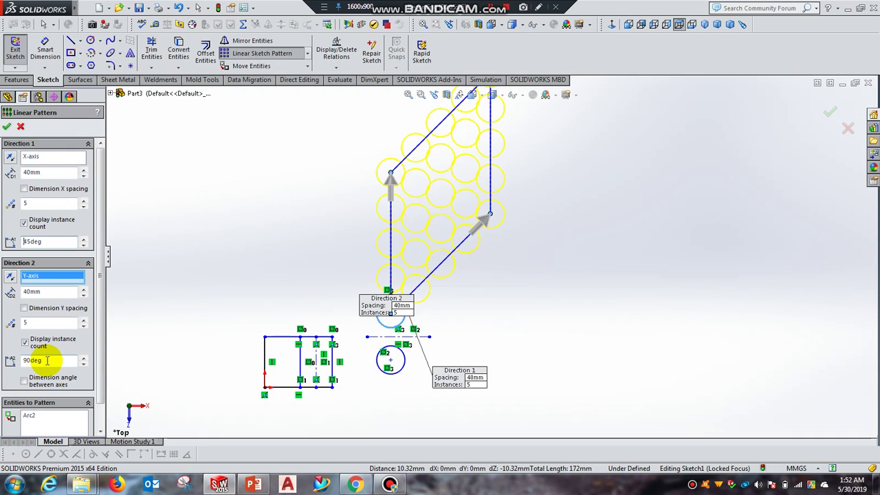
double_click(32, 360)
left_click_drag(33, 360, 10, 361)
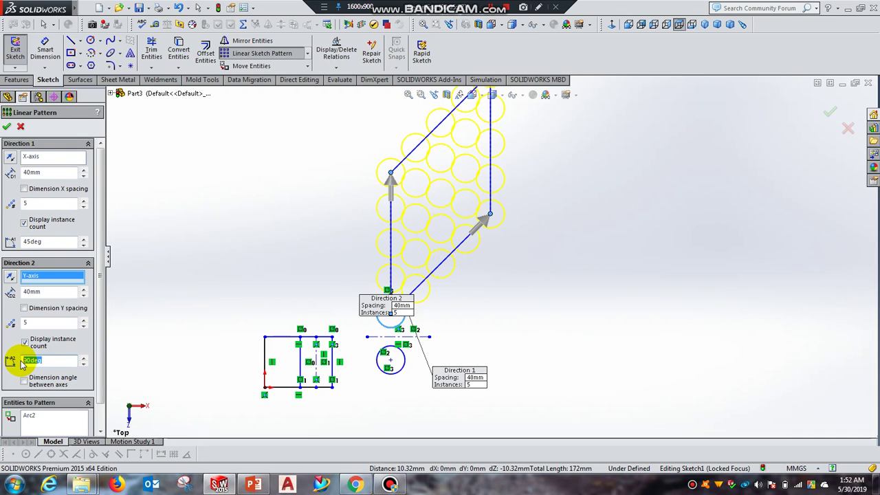
type("45")
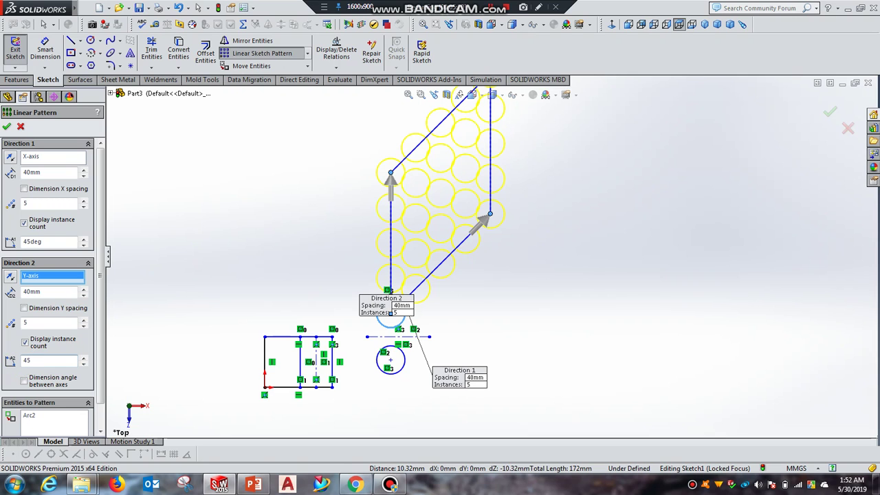
key("Return")
Change the Direction 2 angle to 120deg, skewing the circle grid into a diamond.
scroll(353, 366, "up", 3)
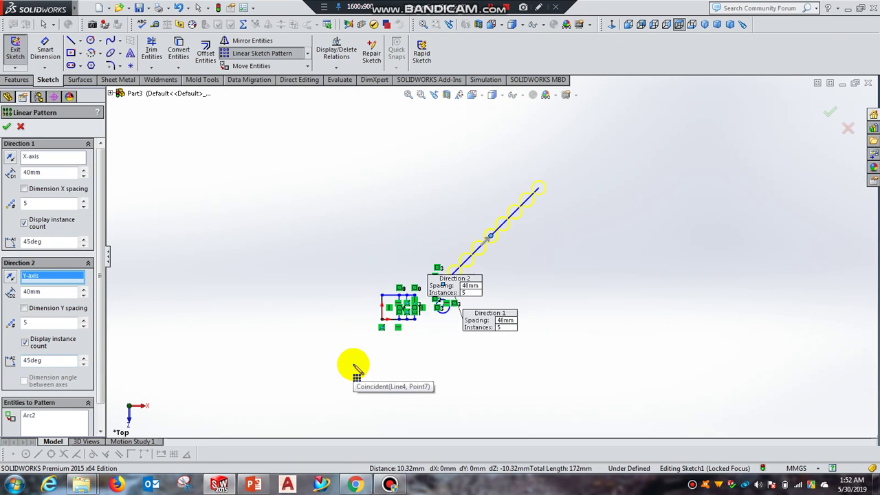
scroll(495, 234, "down", 3)
scroll(481, 289, "down", 3)
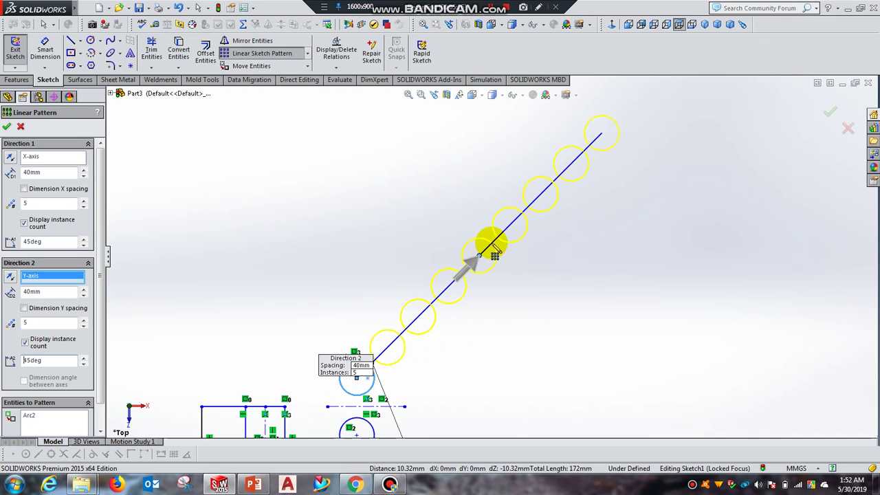
scroll(494, 249, "down", 3)
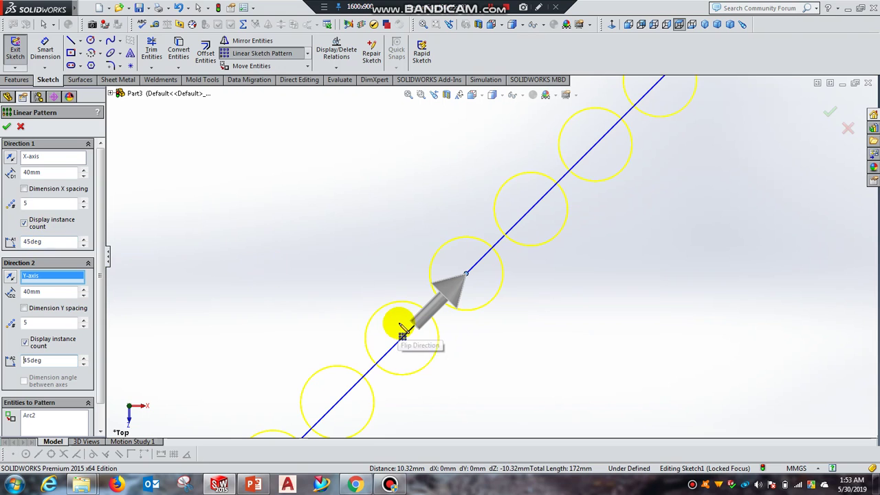
scroll(399, 324, "up", 2)
scroll(398, 324, "up", 1)
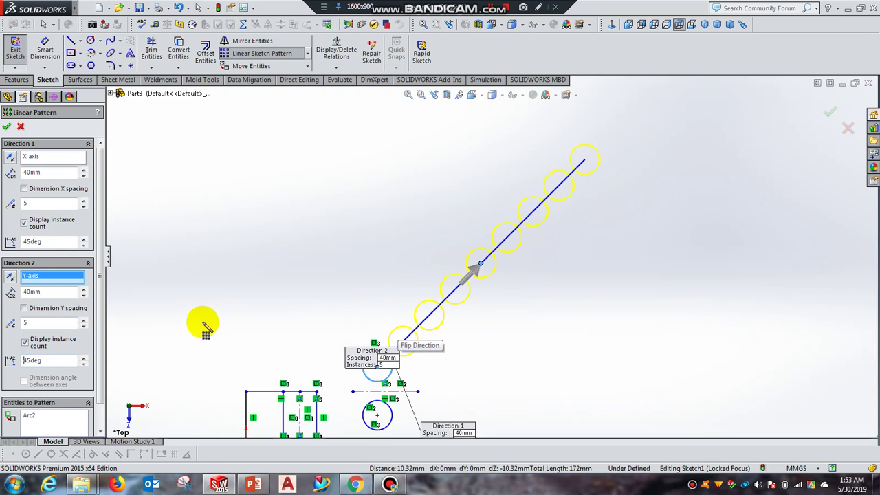
left_click(84, 358)
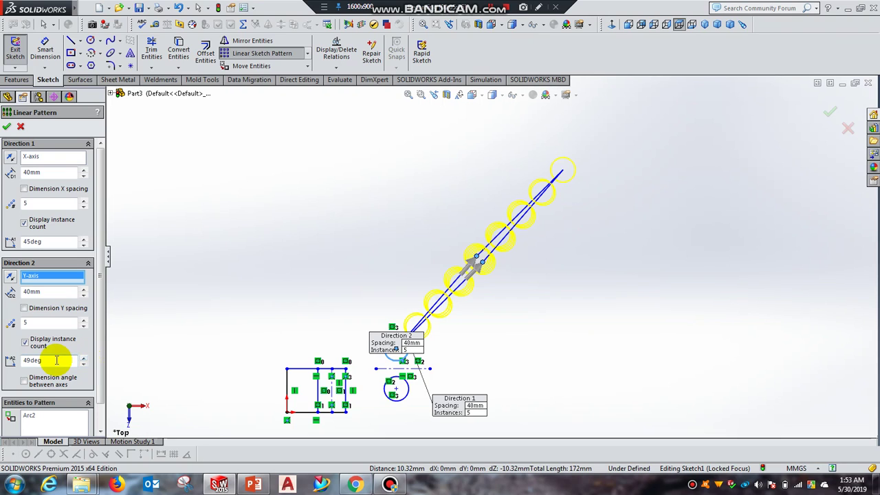
left_click_drag(54, 359, 11, 359)
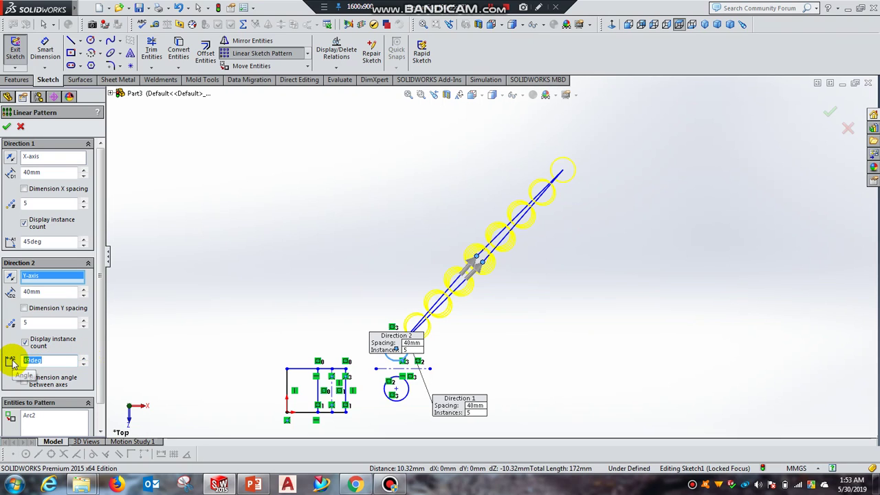
type("120")
key("Return")
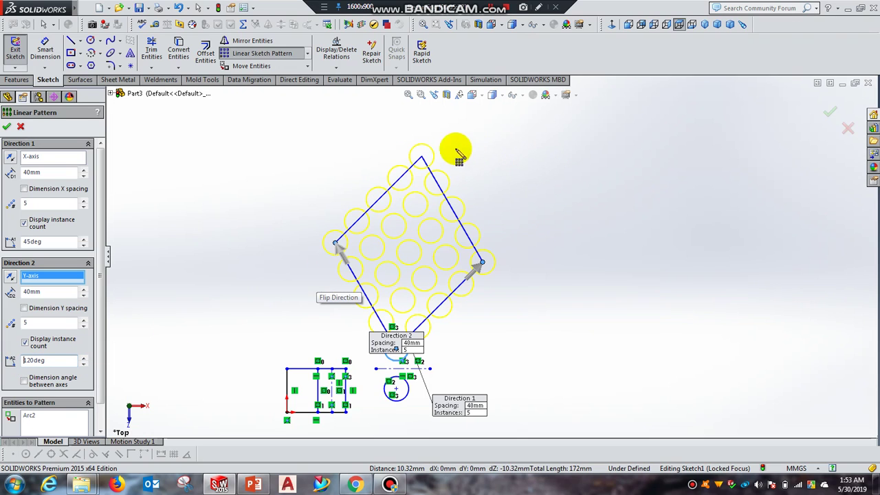
Accept the 5×5 diamond linear pattern of circles, then open and cancel a Circular Sketch Pattern.
left_click(6, 127)
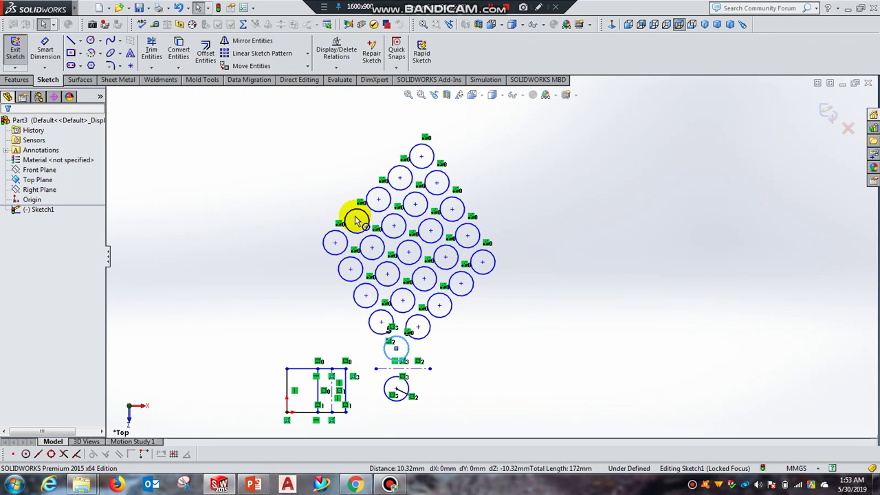
left_click(307, 55)
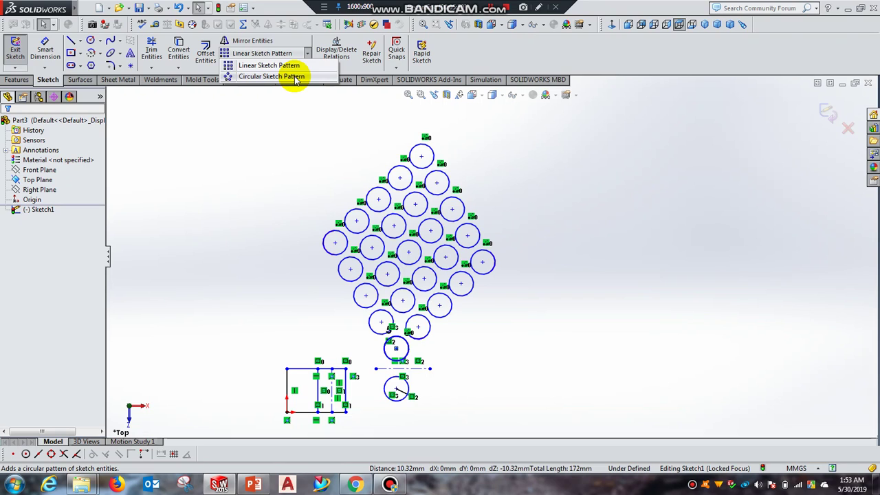
left_click(295, 77)
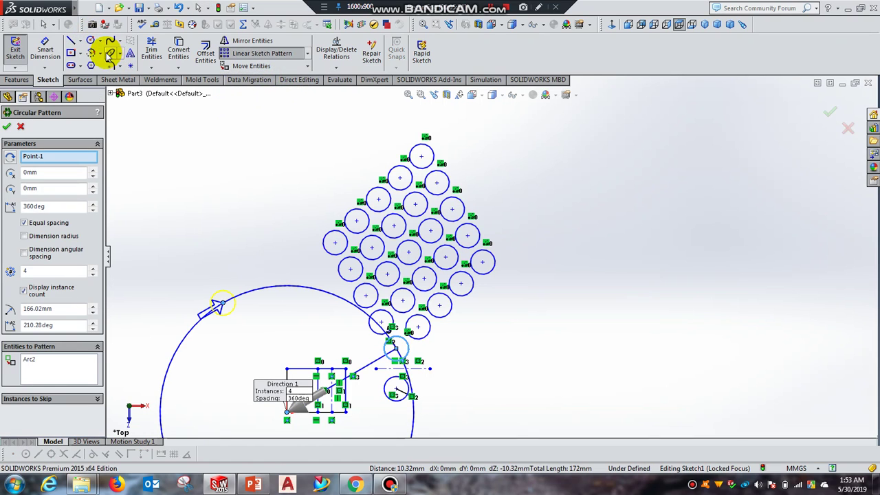
left_click(21, 127)
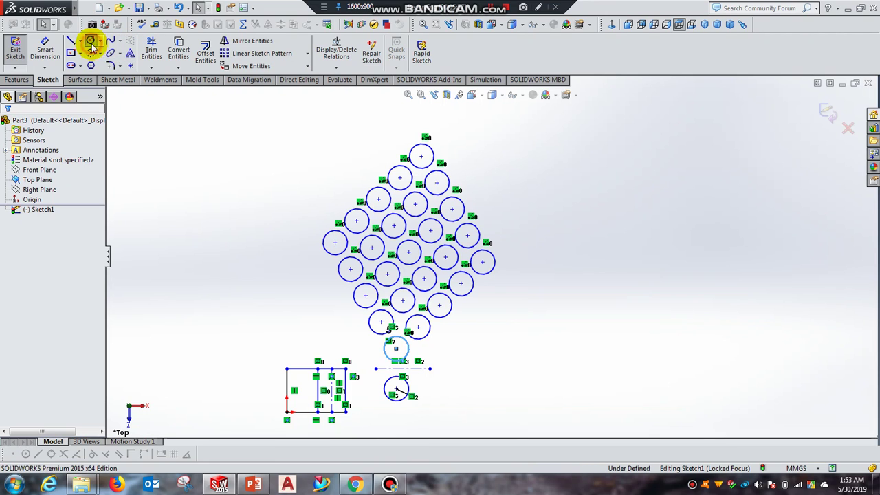
Draw a large circle right of the grid and a small circle on its top quadrant, then start a circular pattern.
left_click(91, 43)
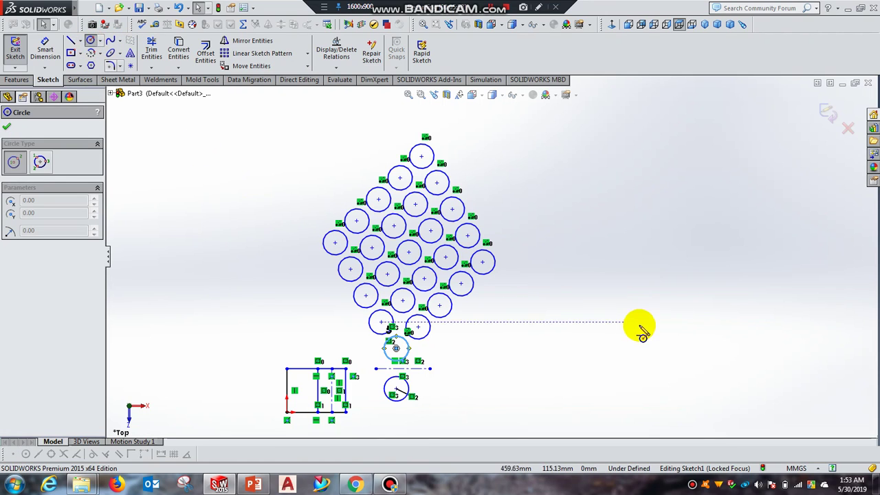
left_click(708, 322)
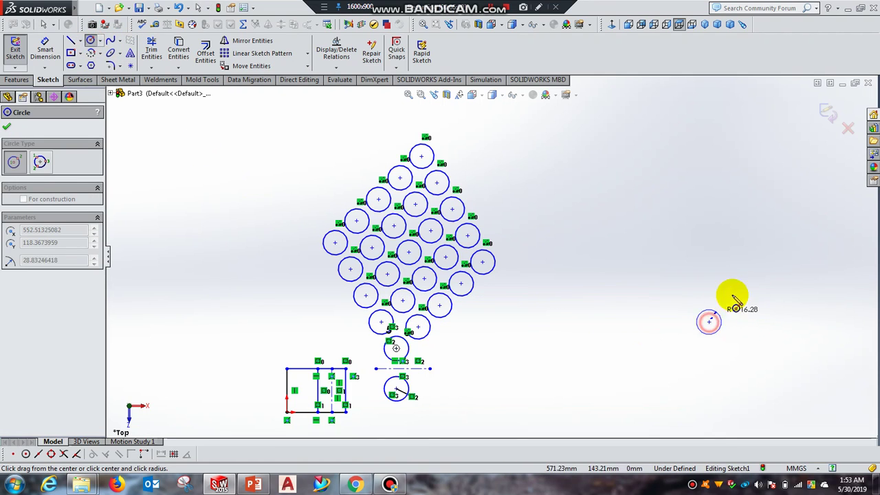
left_click(773, 255)
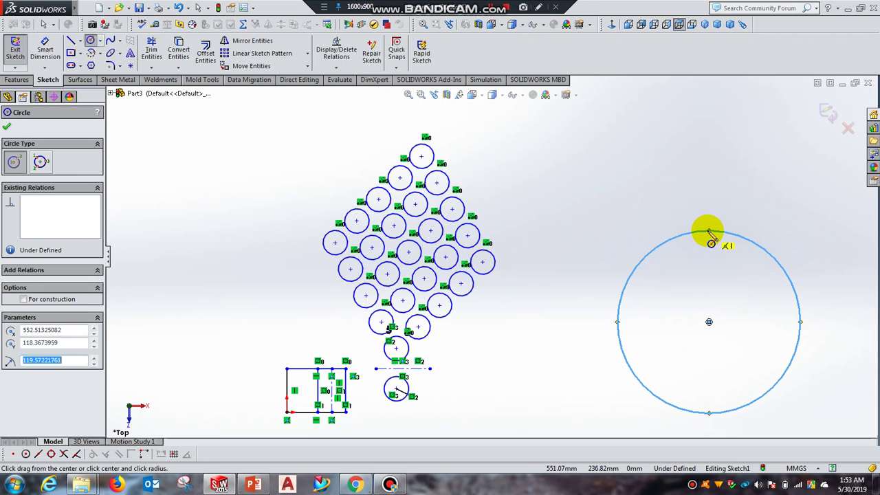
left_click(708, 232)
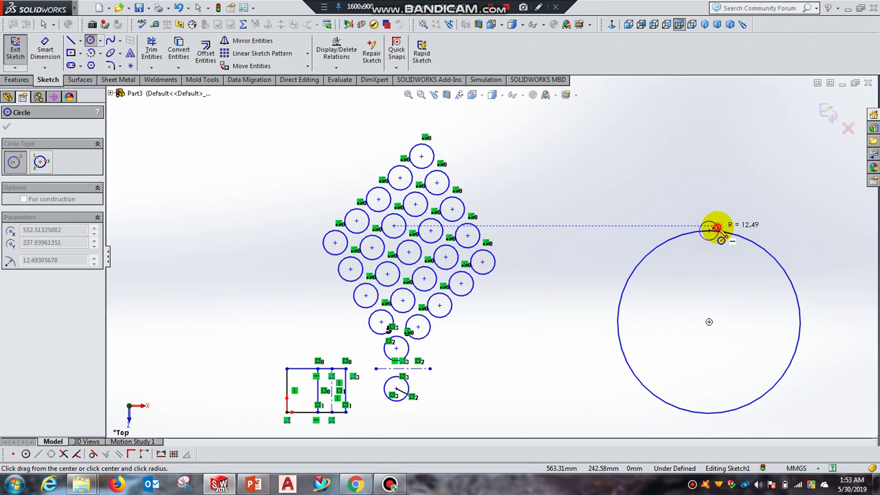
left_click(716, 227)
right_click(653, 192)
left_click(663, 195)
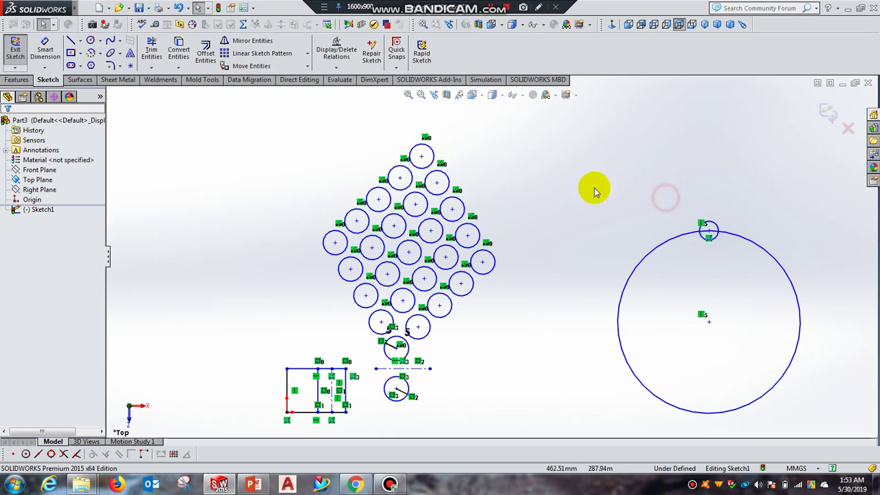
left_click(309, 57)
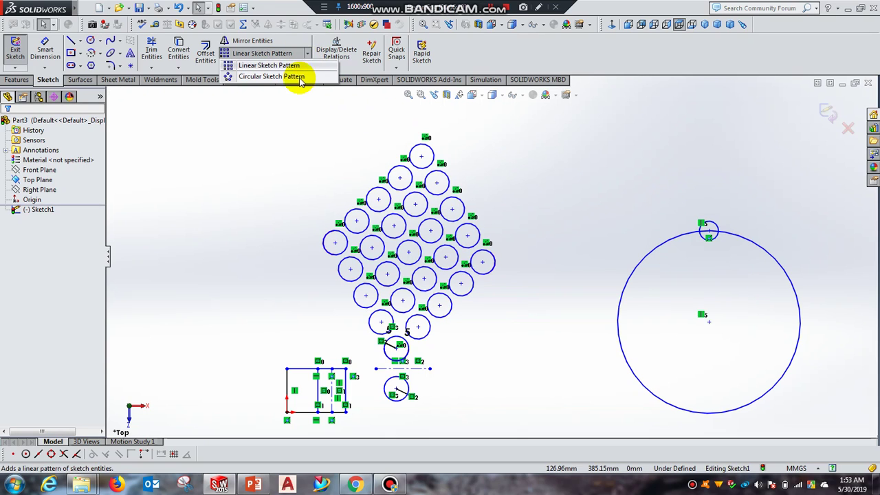
left_click(293, 76)
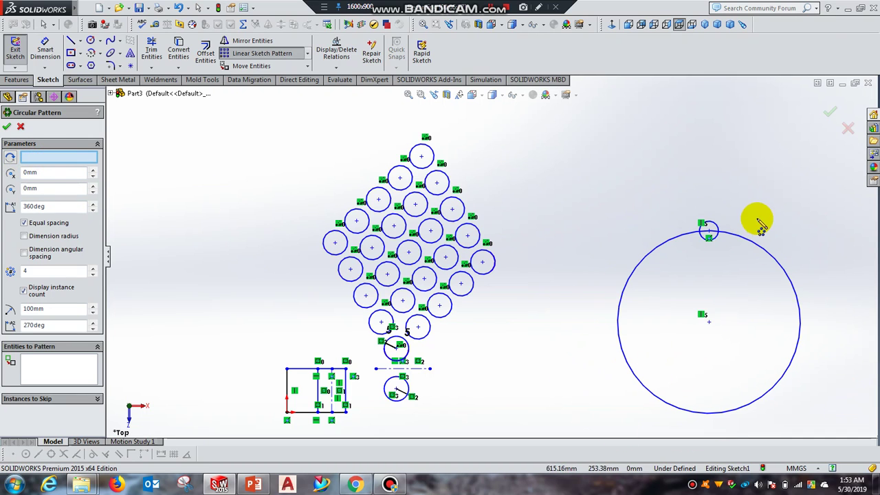
Add the small top circle and the large circle as entities to pattern, and check the preview.
left_click(714, 224)
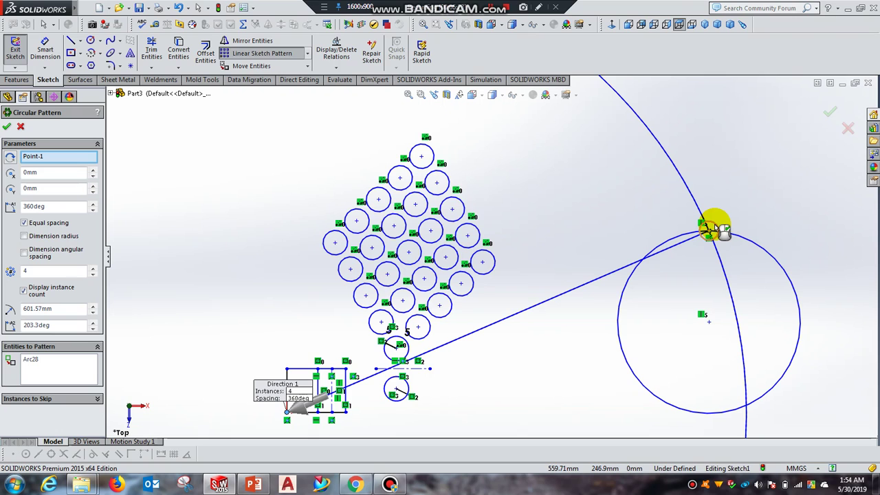
scroll(691, 305, "up", 1)
scroll(692, 308, "up", 2)
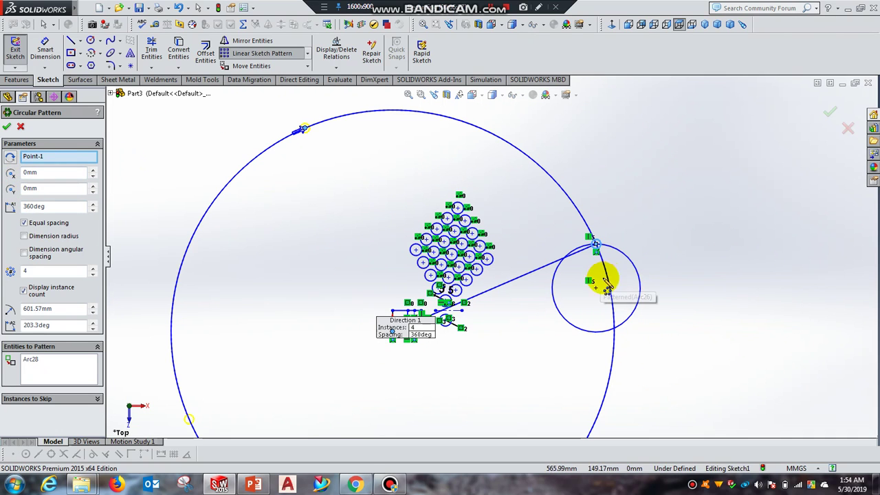
scroll(605, 283, "down", 1)
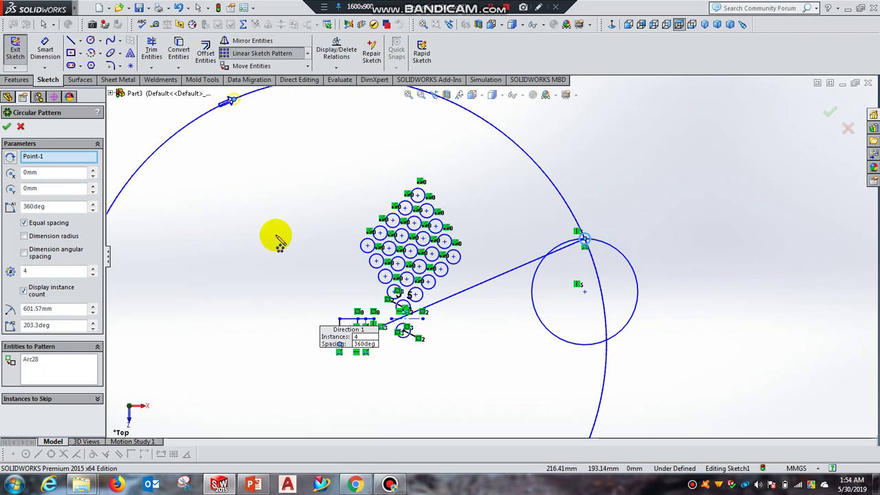
left_click(629, 265)
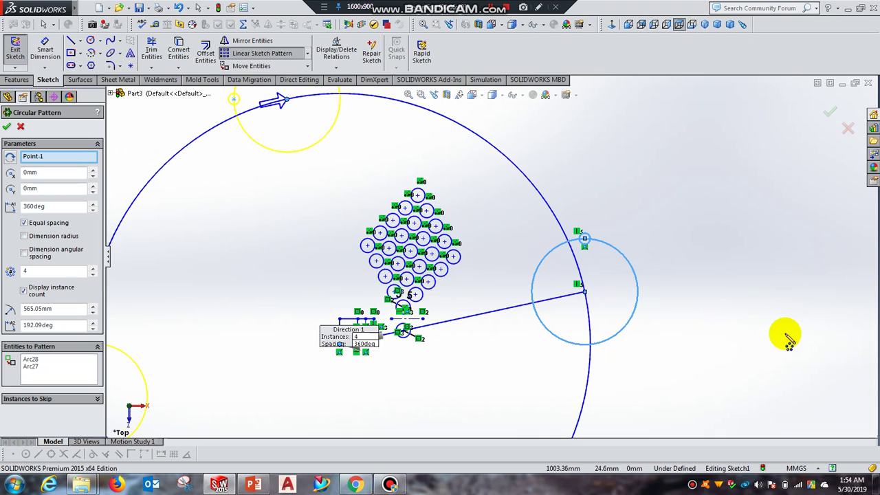
scroll(611, 316, "up", 2)
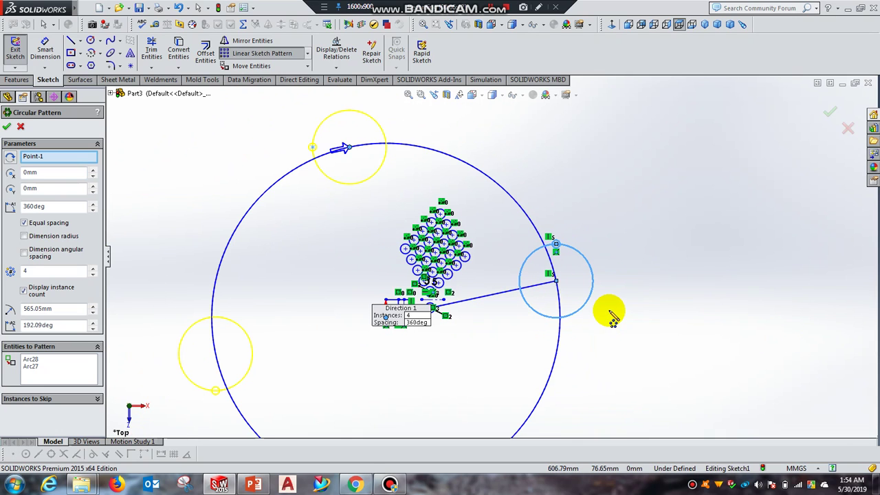
scroll(555, 280, "down", 2)
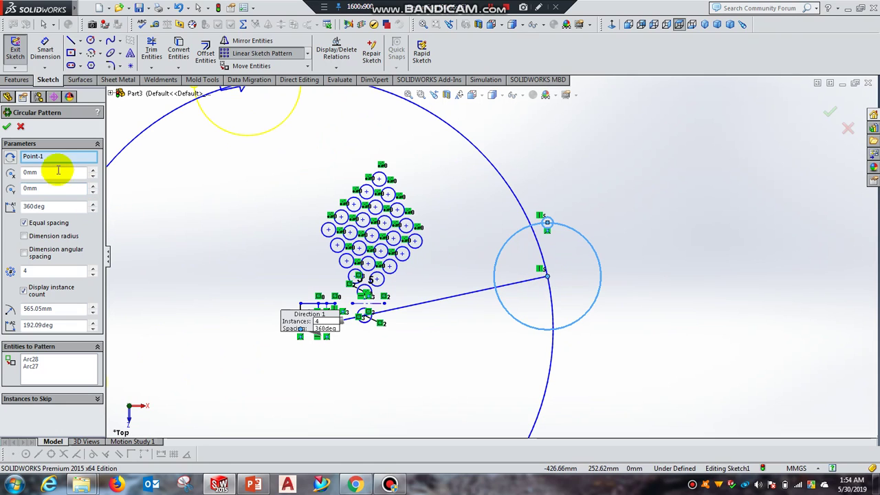
Centre the circular pattern on the large circle's centre and commit it with 8 instances.
right_click(40, 158)
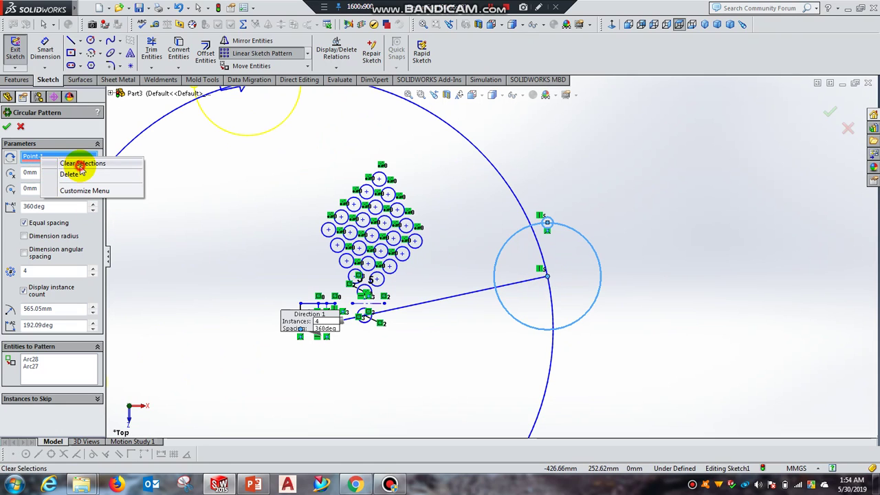
left_click(78, 164)
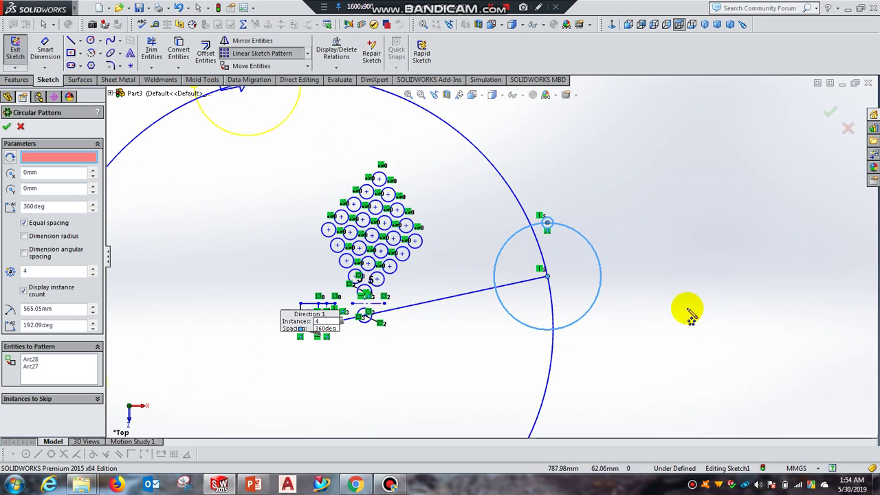
left_click(548, 279)
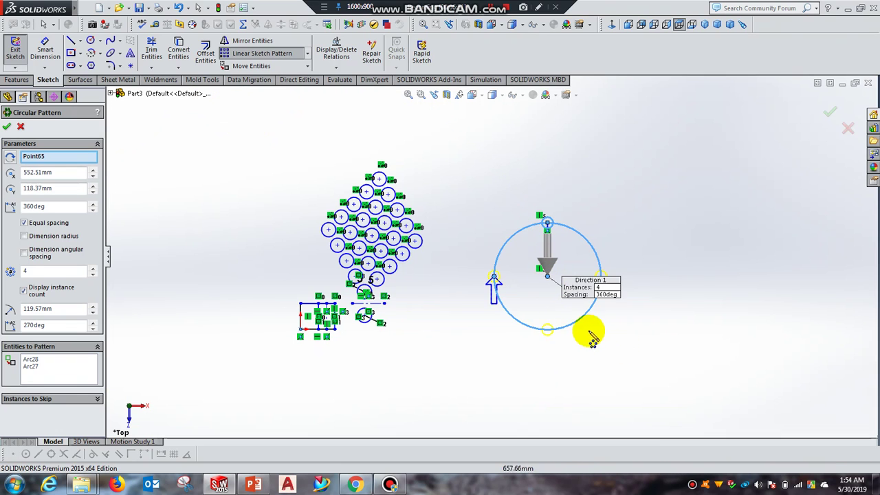
scroll(543, 272, "down", 3)
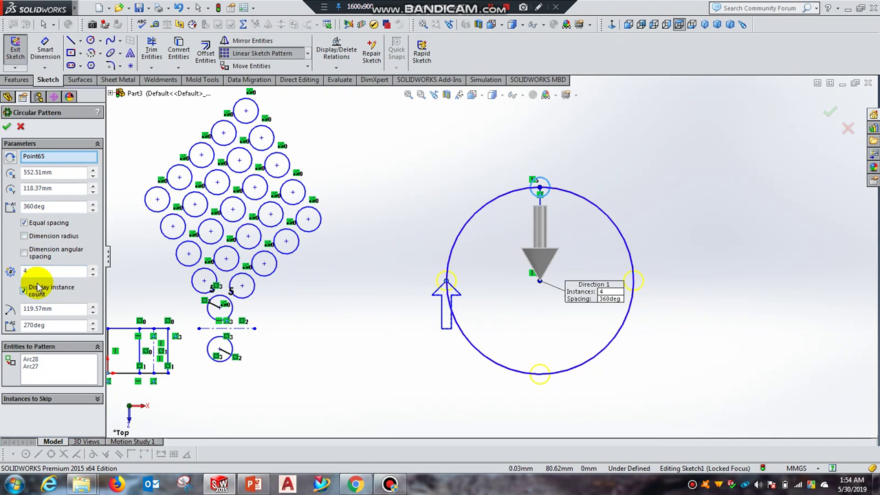
left_click_drag(28, 271, 14, 270)
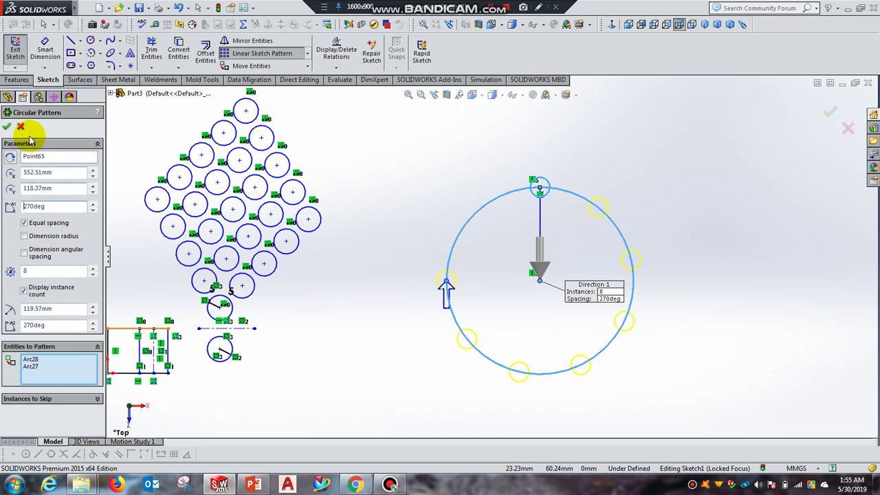
left_click(8, 129)
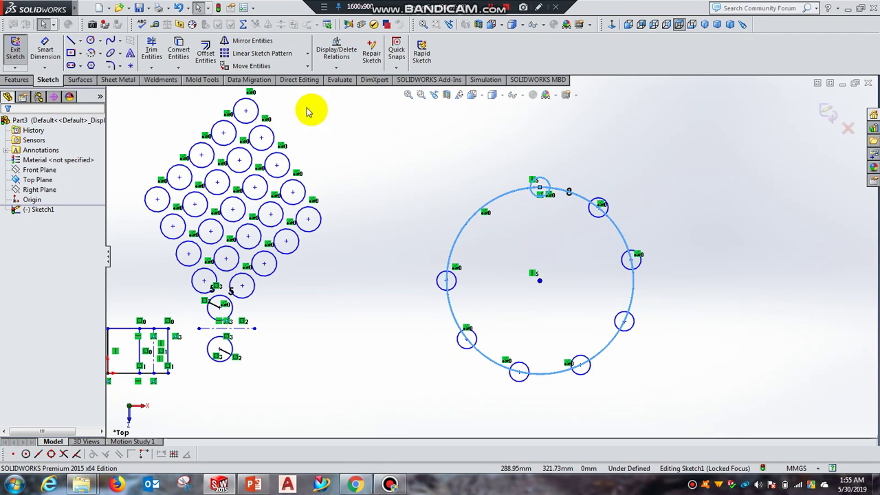
Move the patterned small circles from the large circle's top edge to the space on its right.
left_click(252, 65)
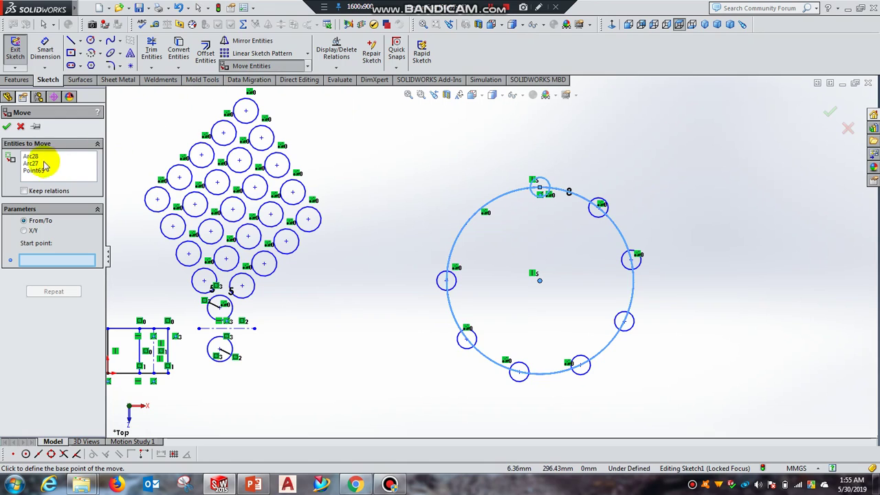
right_click(28, 159)
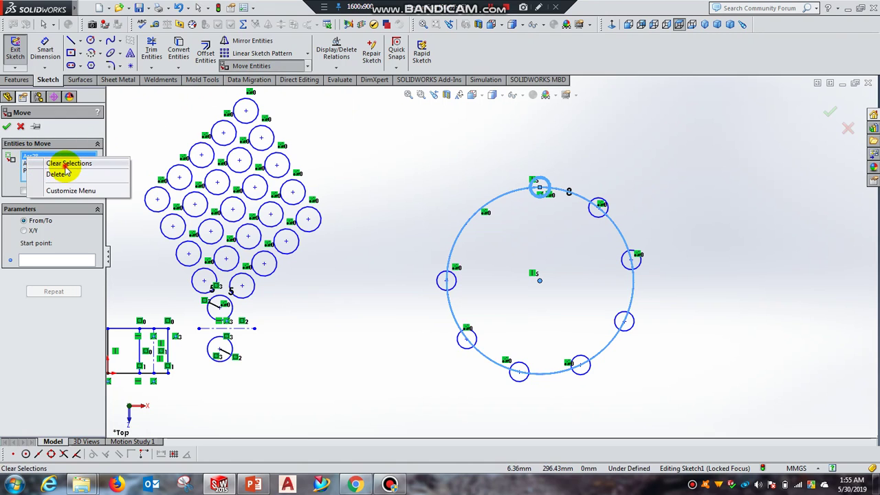
left_click(56, 165)
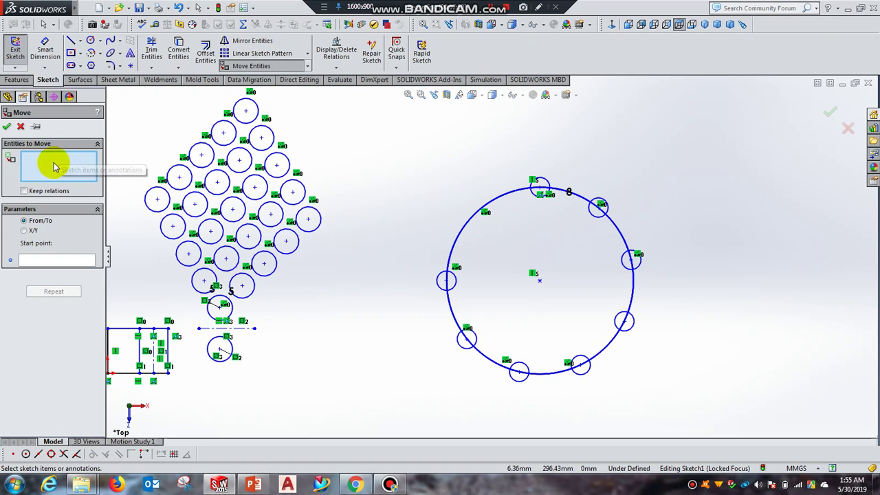
left_click(547, 183)
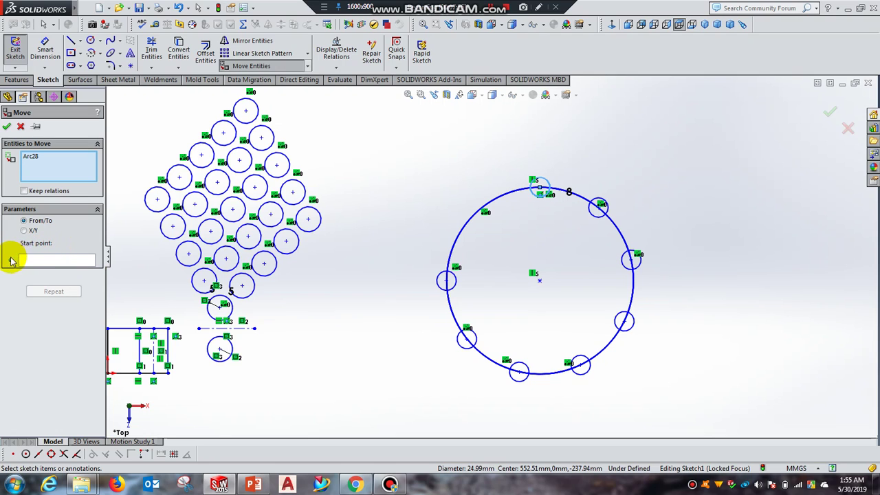
left_click(37, 261)
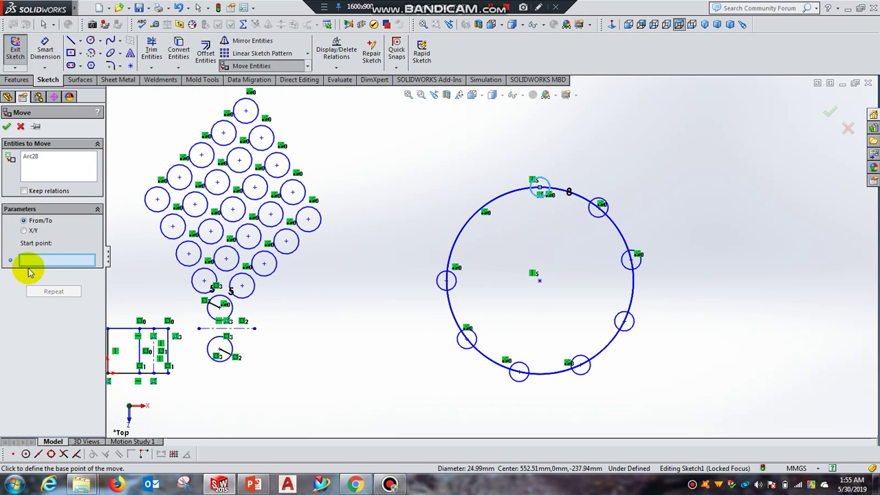
left_click(539, 187)
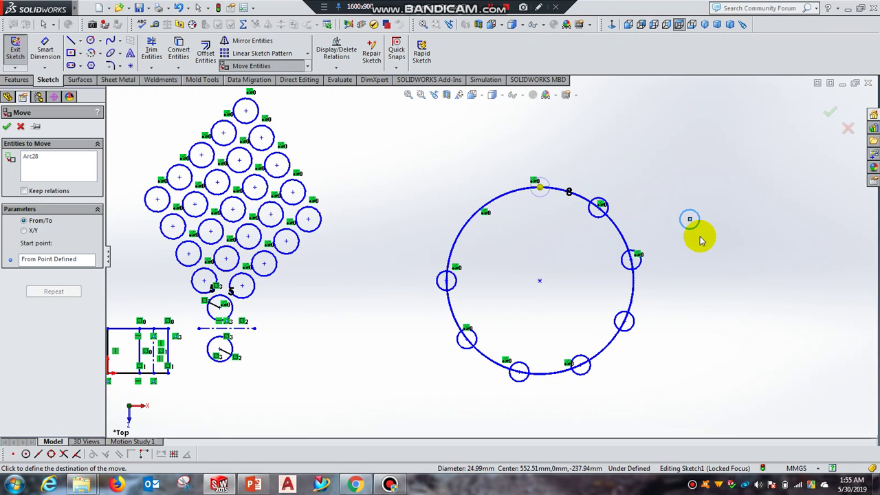
left_click(756, 246)
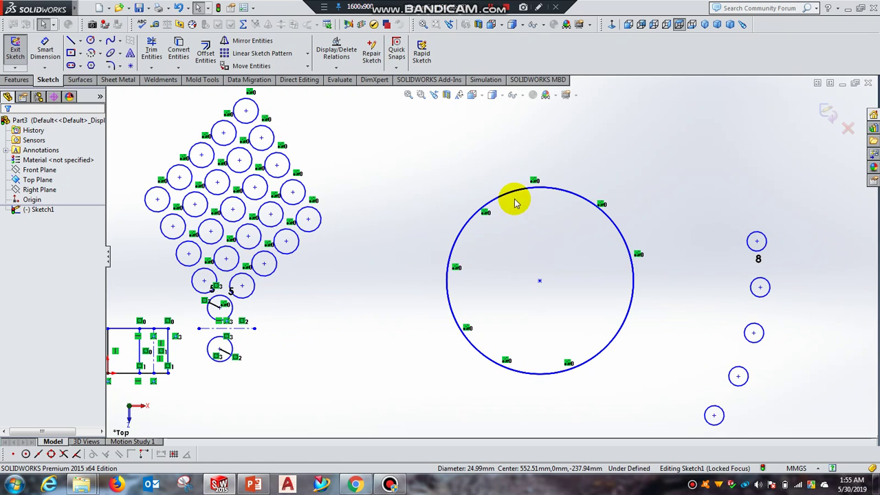
left_click(255, 65)
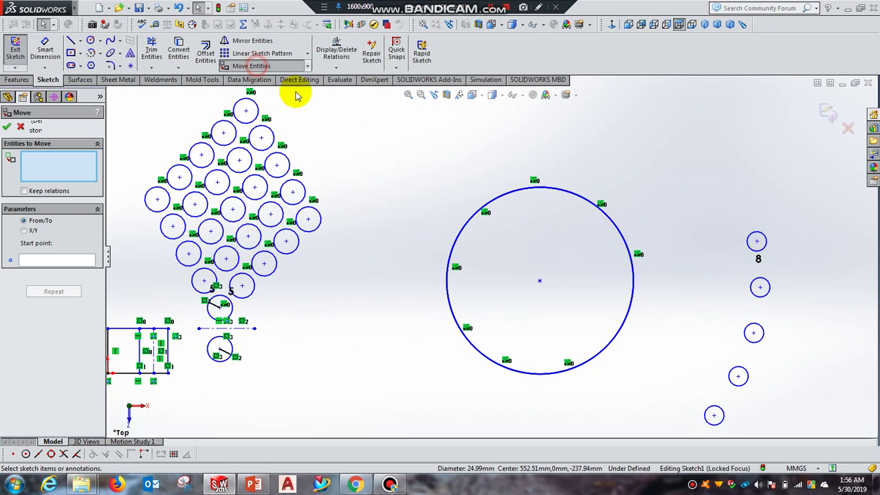
left_click(500, 200)
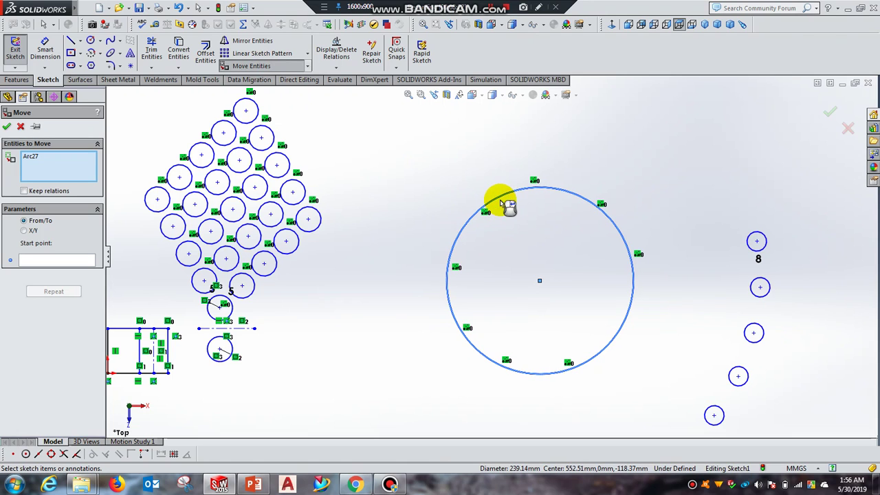
left_click(43, 259)
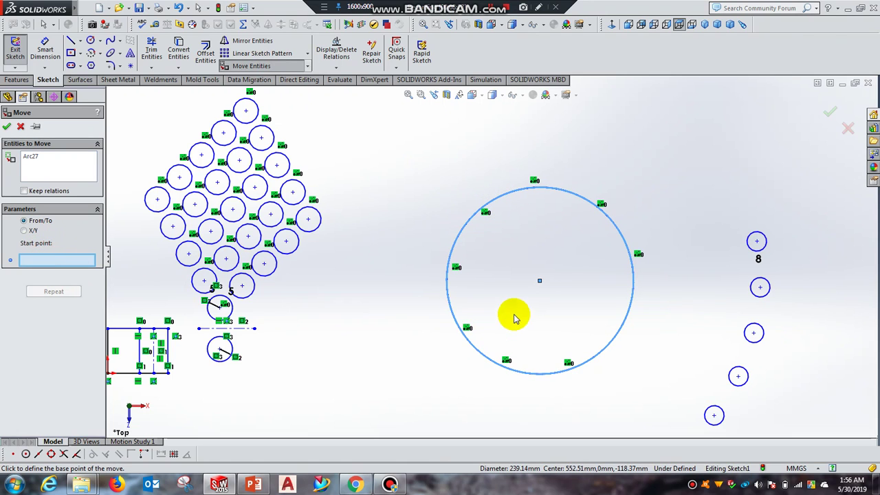
left_click(540, 280)
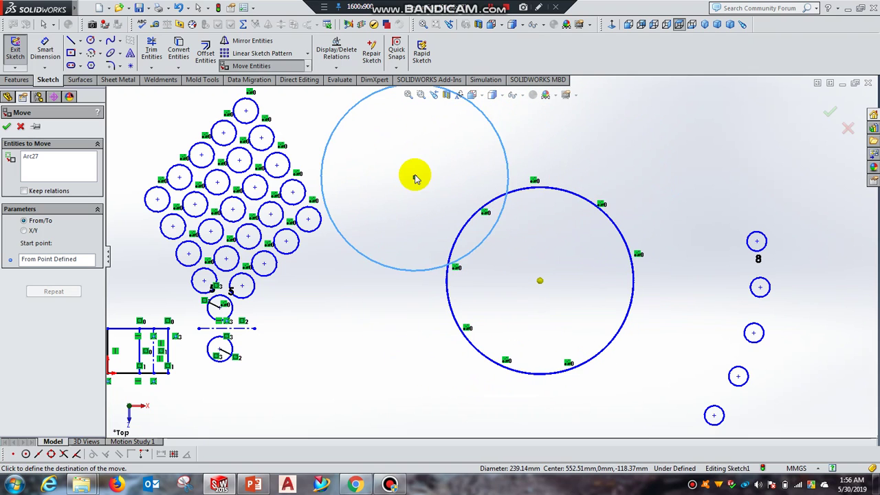
key("Escape")
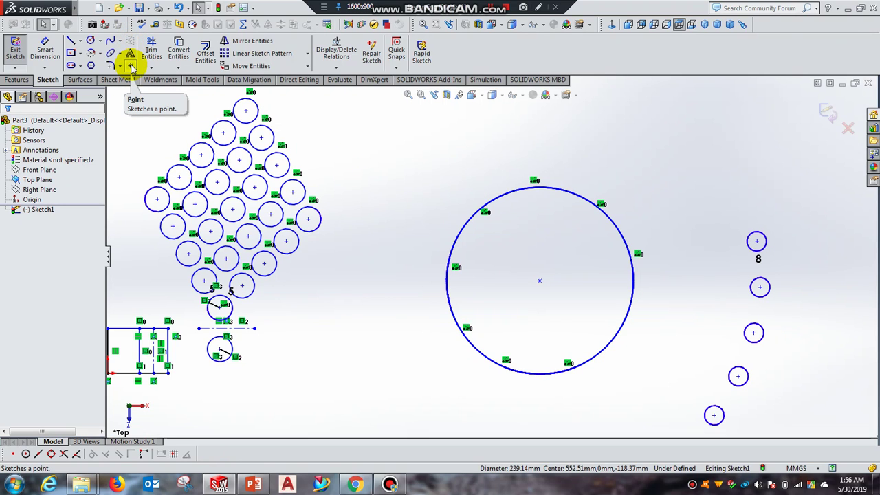
Place eight sketch points inside the large circle, one at its centre and seven scattered around it.
left_click(131, 66)
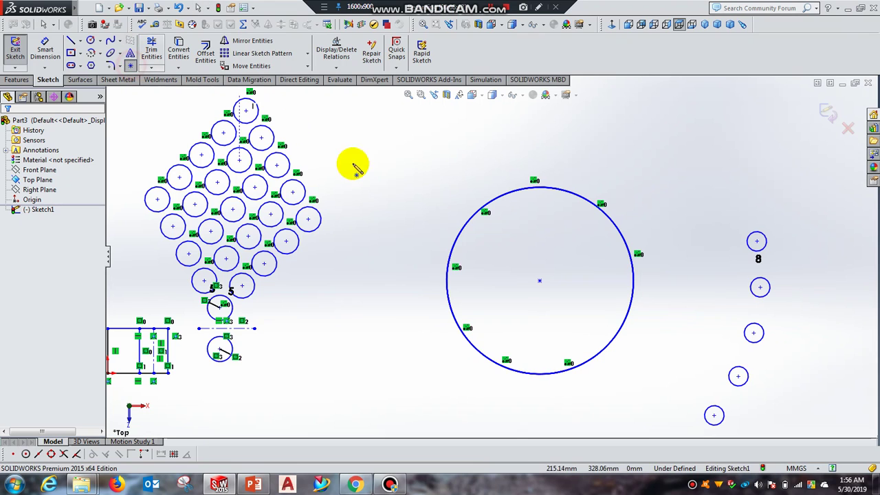
left_click(539, 280)
left_click(547, 235)
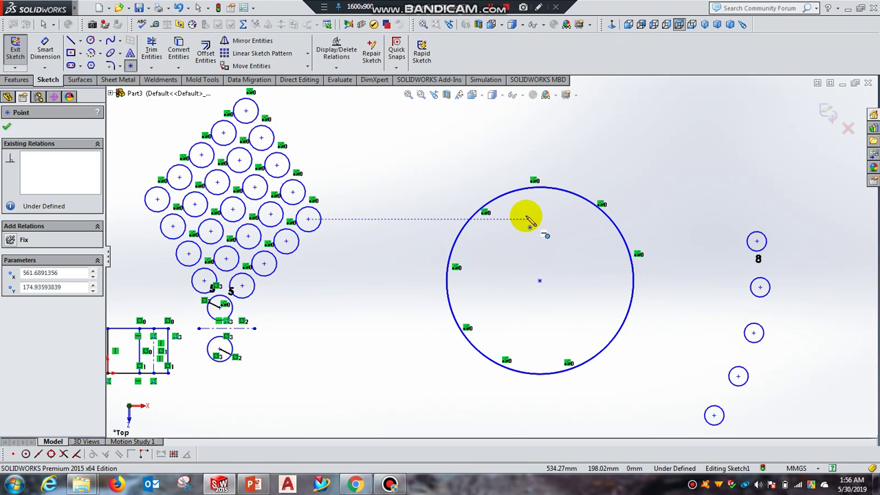
left_click(526, 214)
left_click(514, 253)
left_click(503, 293)
left_click(543, 311)
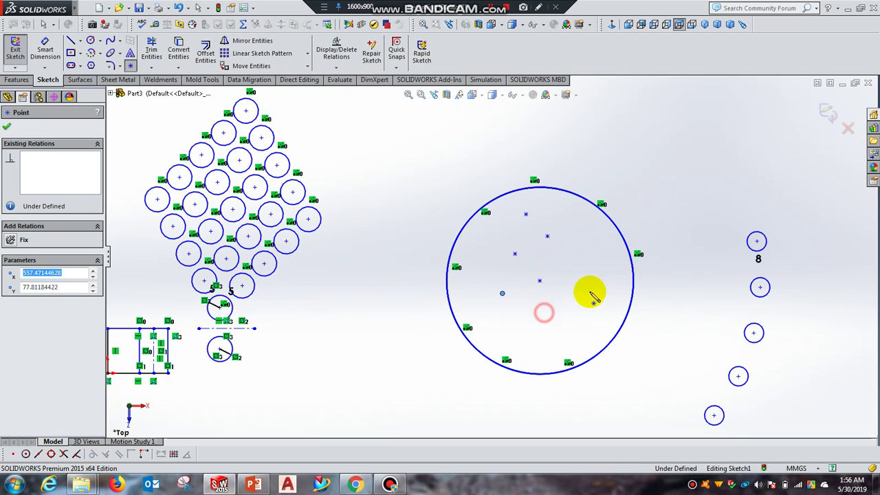
left_click(590, 286)
left_click(593, 222)
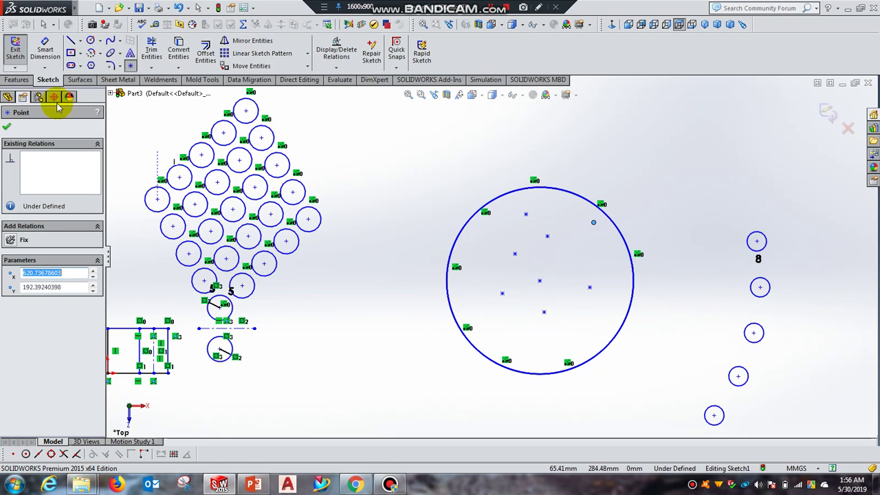
left_click(6, 129)
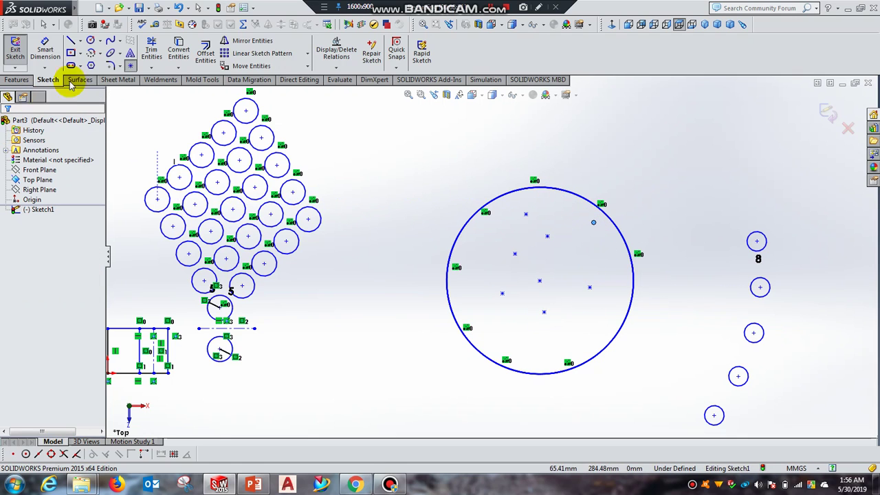
Start a Sketch Text entry reading 'Solidworks'.
left_click(128, 55)
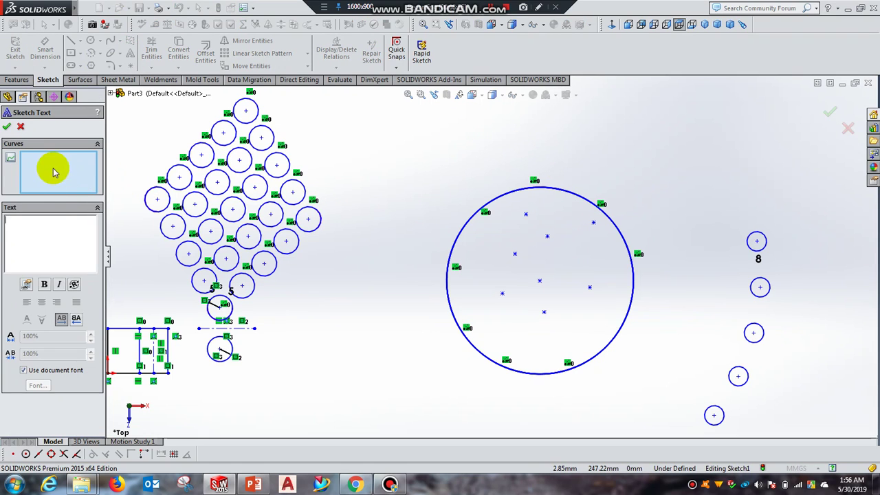
left_click(34, 233)
type("Solidworks")
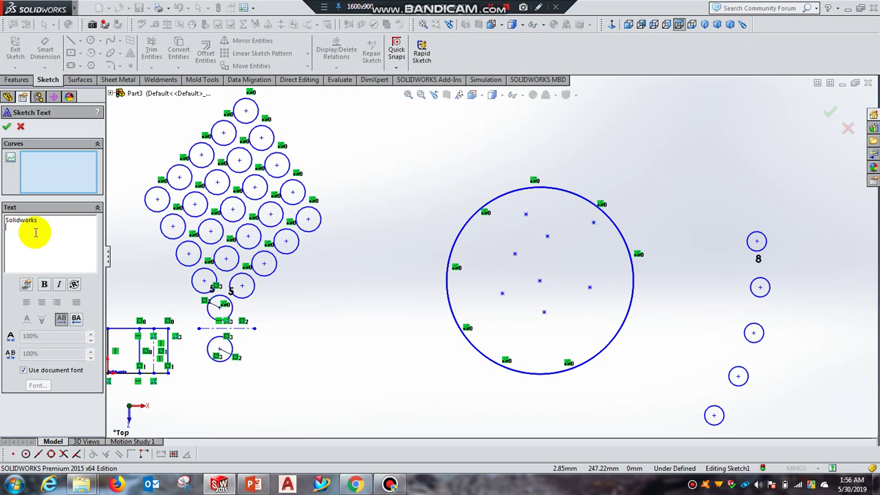
left_click_drag(387, 183, 465, 222)
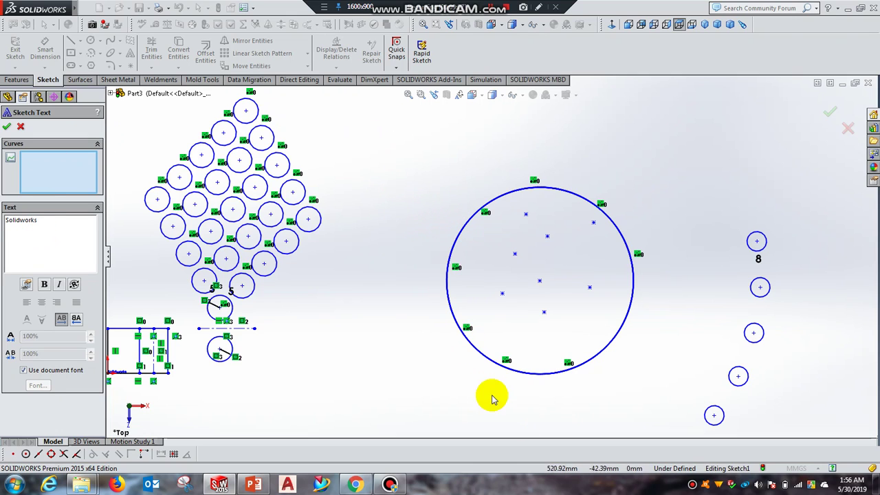
left_click_drag(480, 392, 654, 433)
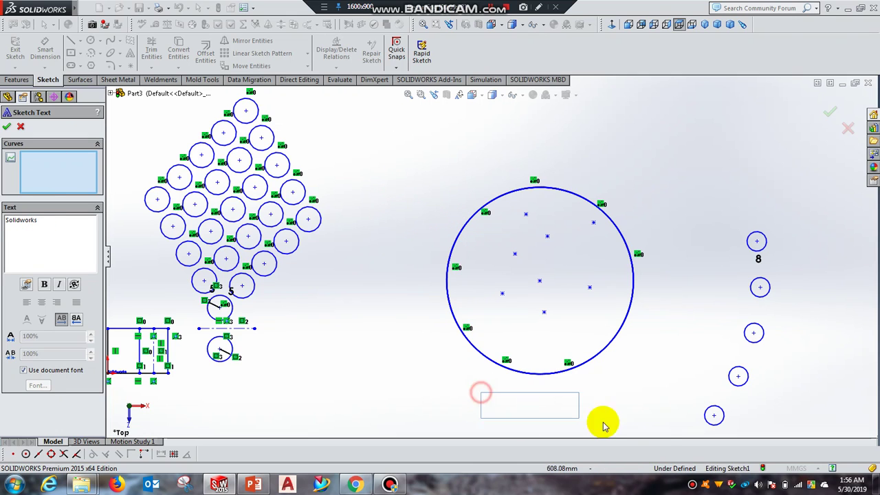
left_click(196, 291)
left_click(172, 225)
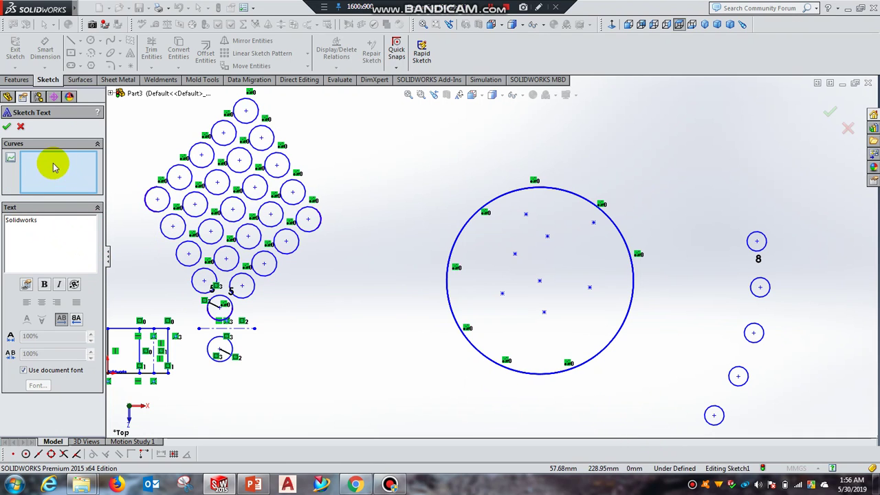
Run the 'Solidworks' text along the large circle, then cancel it and switch to PowerPoint.
left_click(531, 378)
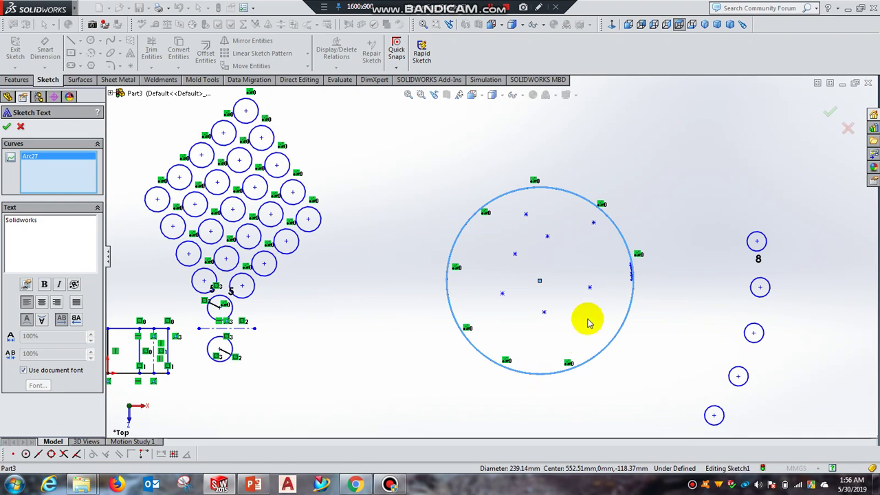
scroll(626, 282, "down", 2)
scroll(618, 278, "down", 4)
key("f")
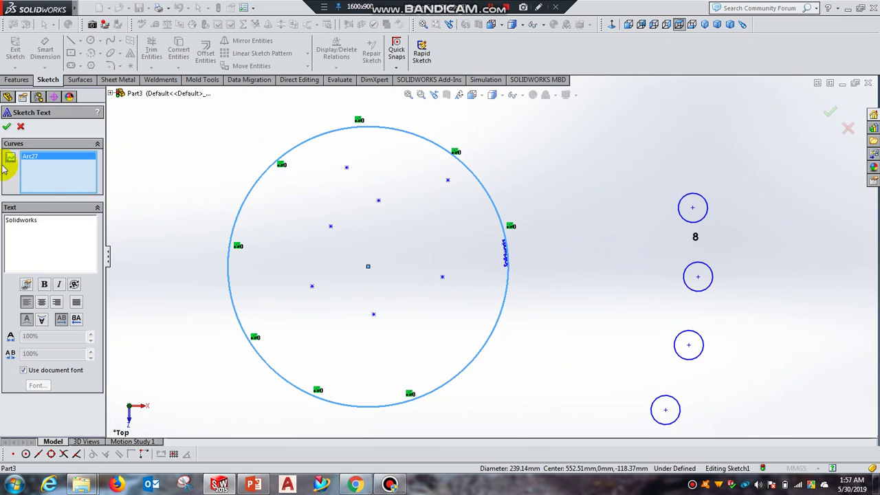
left_click(22, 128)
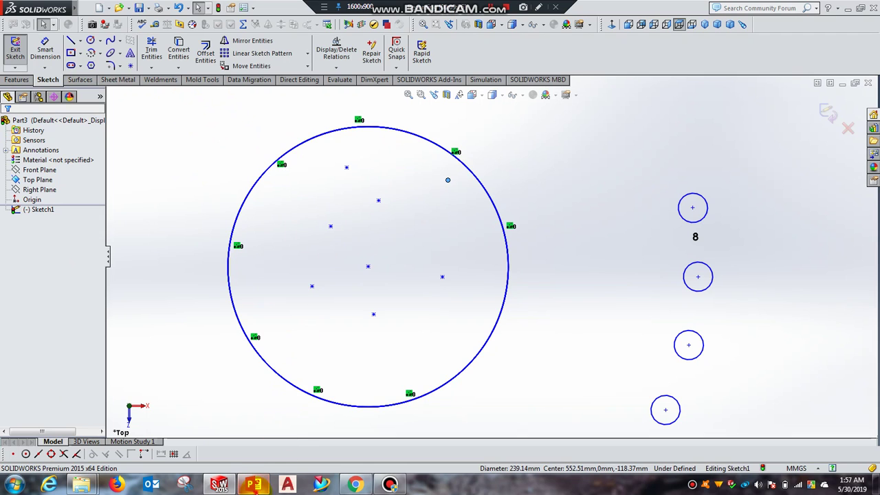
key("alt+Tab")
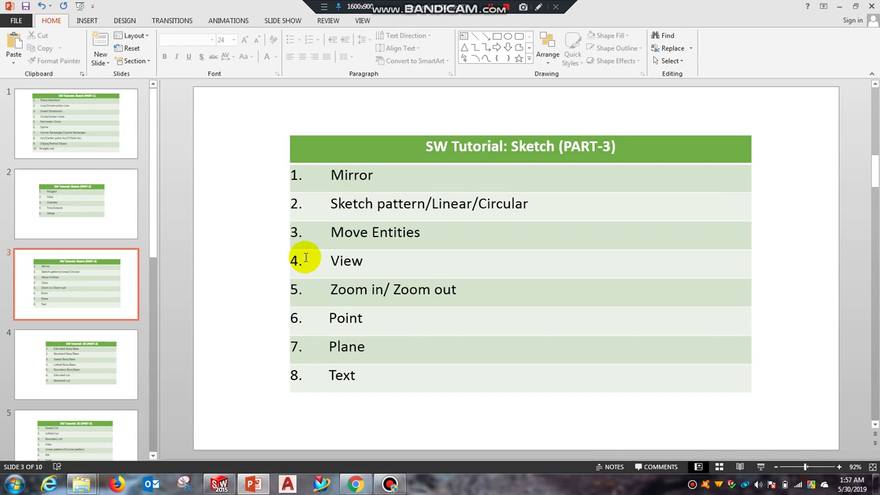